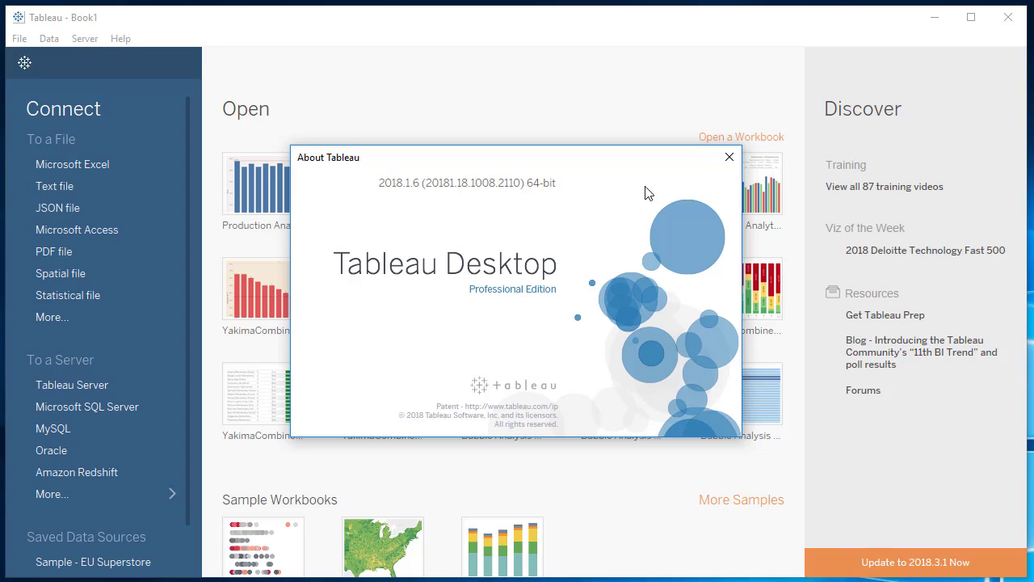
Step: Close the version information and connect to the Excel workbook HR560 Data Set v5.xlsx from the Documents folder
{"action": "left_click", "coordinate": [729, 158]}
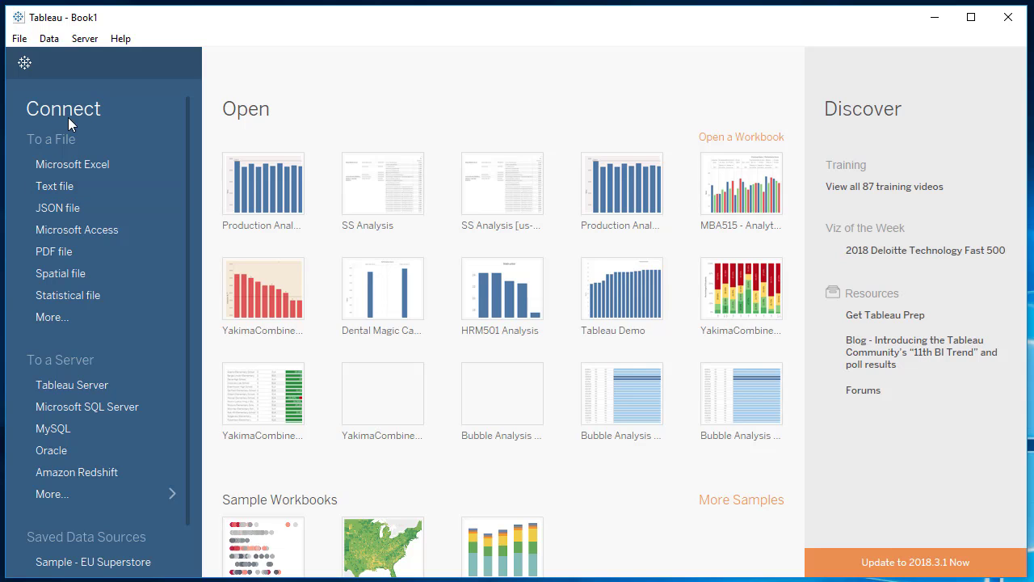
{"action": "left_click", "coordinate": [99, 167]}
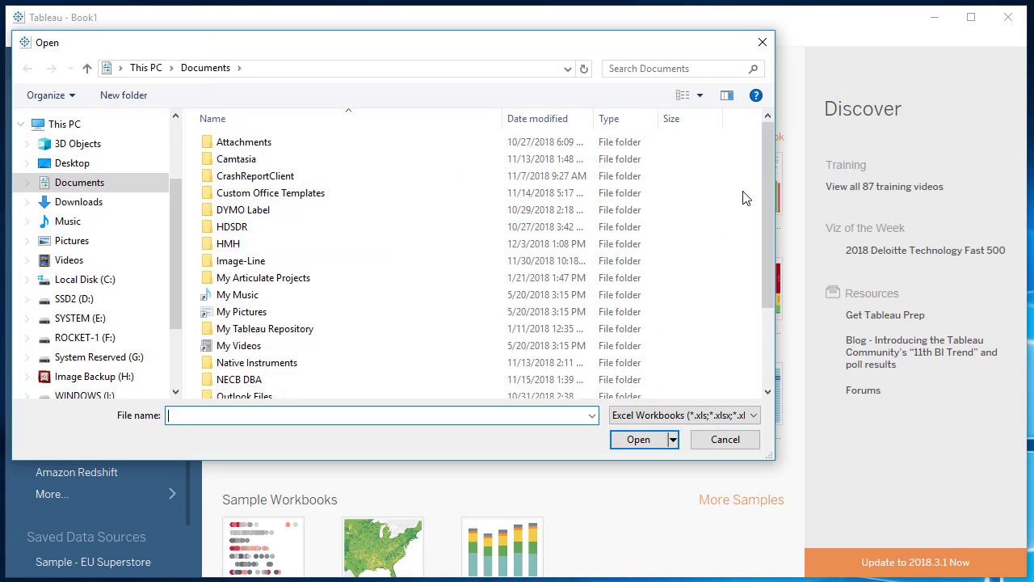
{"action": "scroll", "coordinate": [769, 139], "scroll_direction": "down", "scroll_amount": 2}
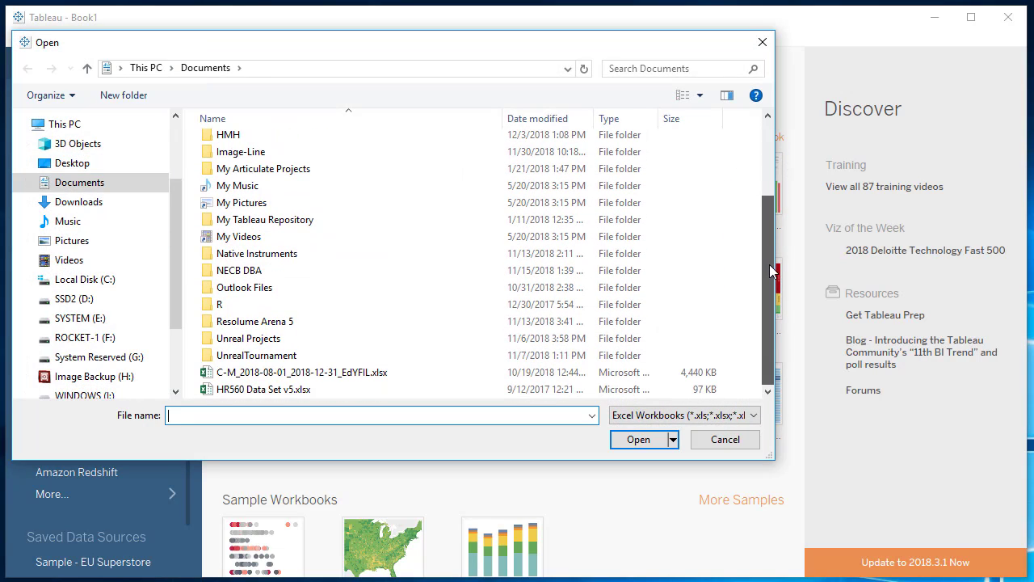
{"action": "left_click", "coordinate": [270, 391]}
{"action": "left_click", "coordinate": [638, 439]}
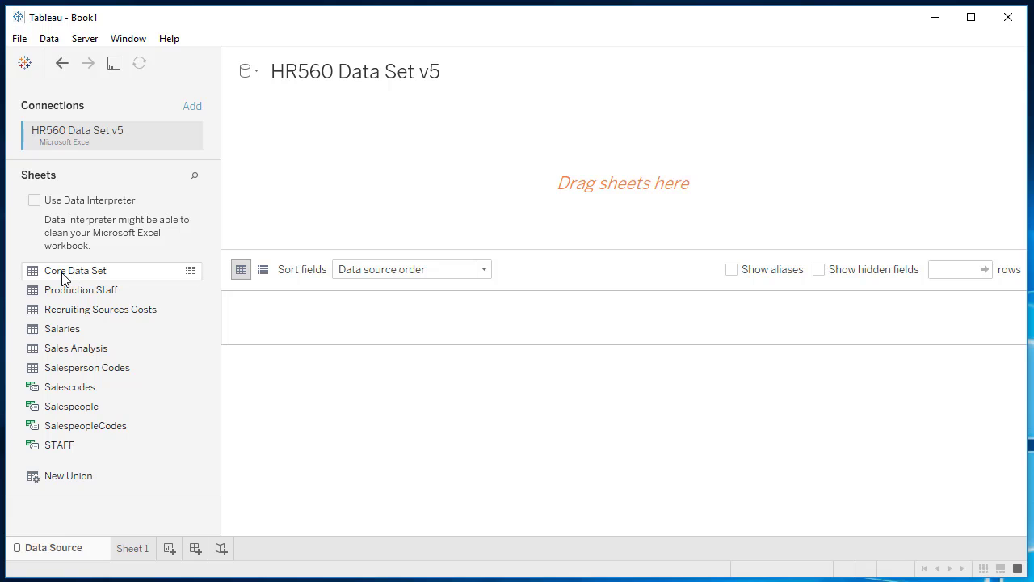
{"action": "left_click_drag", "start_coordinate": [60, 277], "coordinate": [470, 189]}
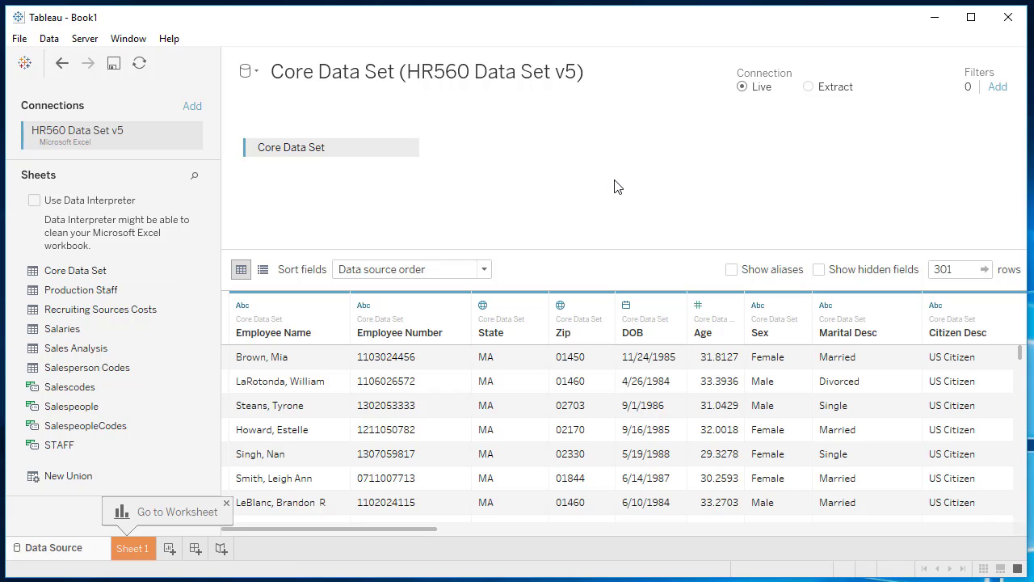
{"action": "left_click", "coordinate": [406, 148]}
{"action": "left_click", "coordinate": [440, 250]}
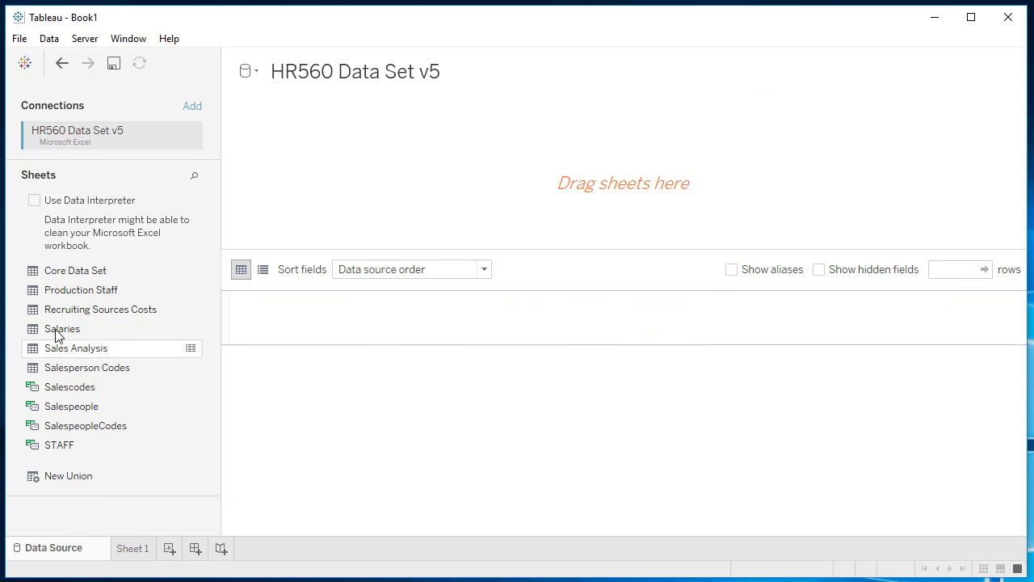
Step: Add the Core Data Set sheet to the data source and look over its preview rows
{"action": "left_click_drag", "start_coordinate": [58, 277], "coordinate": [482, 191]}
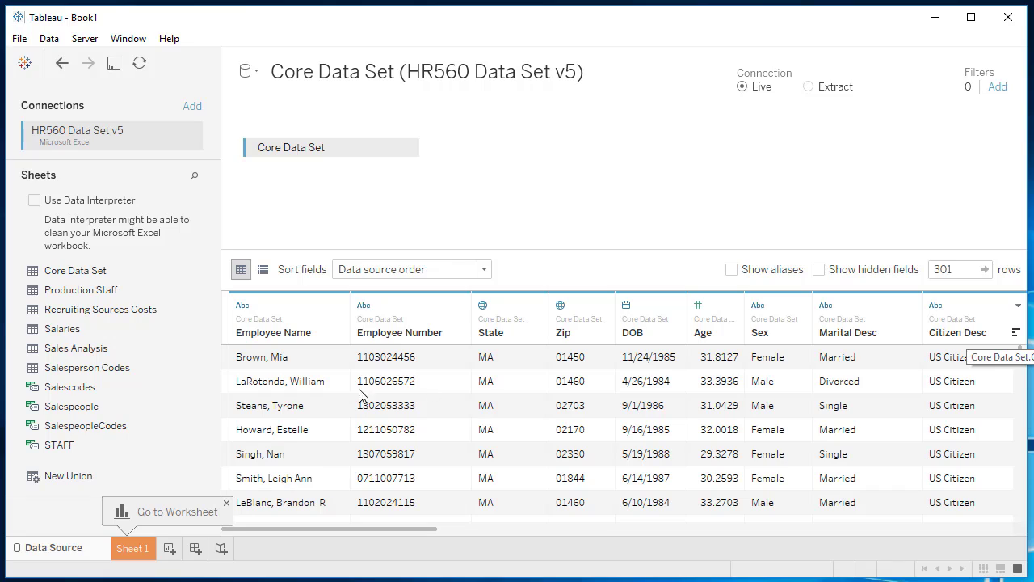
{"action": "mouse_move", "coordinate": [423, 531]}
{"action": "left_mouse_down"}
{"action": "mouse_move", "coordinate": [1006, 535]}
{"action": "mouse_move", "coordinate": [422, 530]}
{"action": "left_mouse_up"}
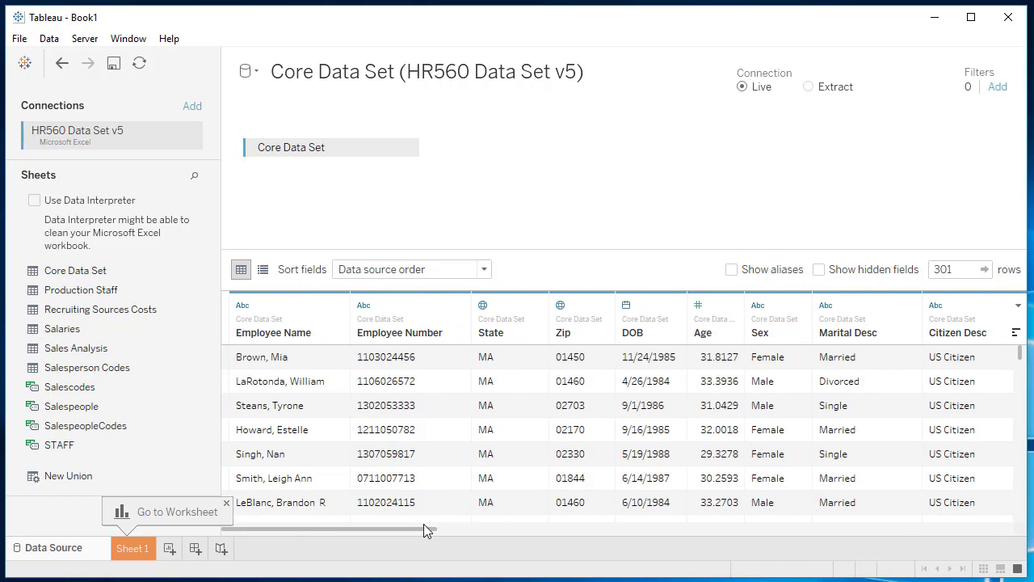
{"action": "scroll", "coordinate": [517, 413], "scroll_direction": "down", "scroll_amount": 12}
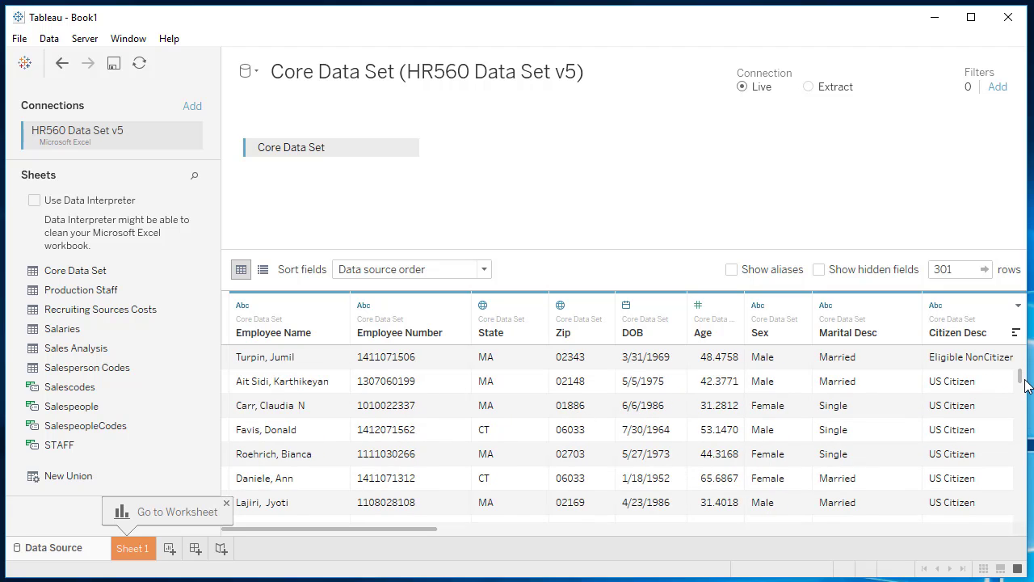
{"action": "left_click_drag", "start_coordinate": [1020, 378], "coordinate": [1019, 353]}
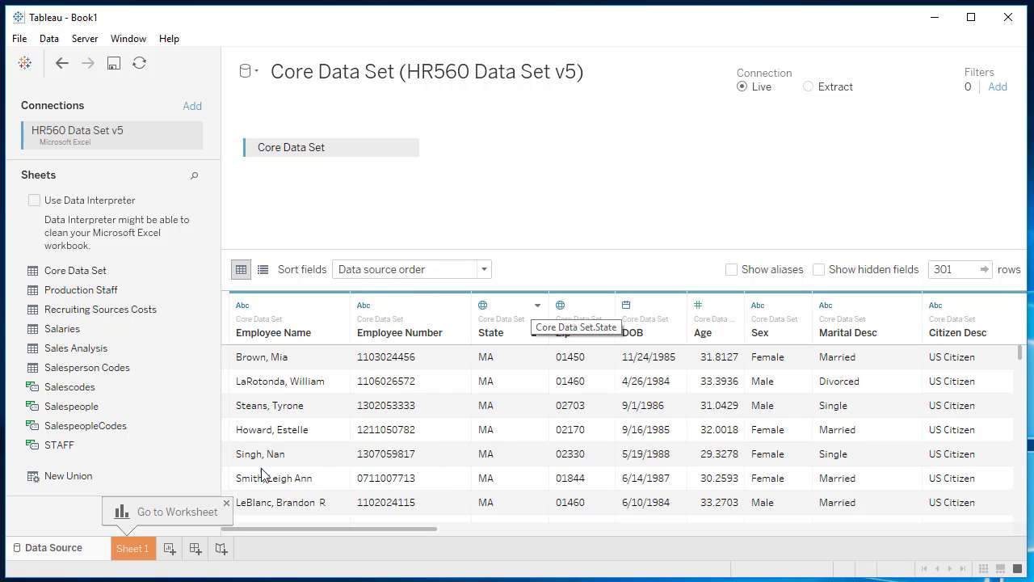
Step: Open Sheet 1 and plot the employees on a map by adding the Zip dimension to the view
{"action": "left_click", "coordinate": [133, 549]}
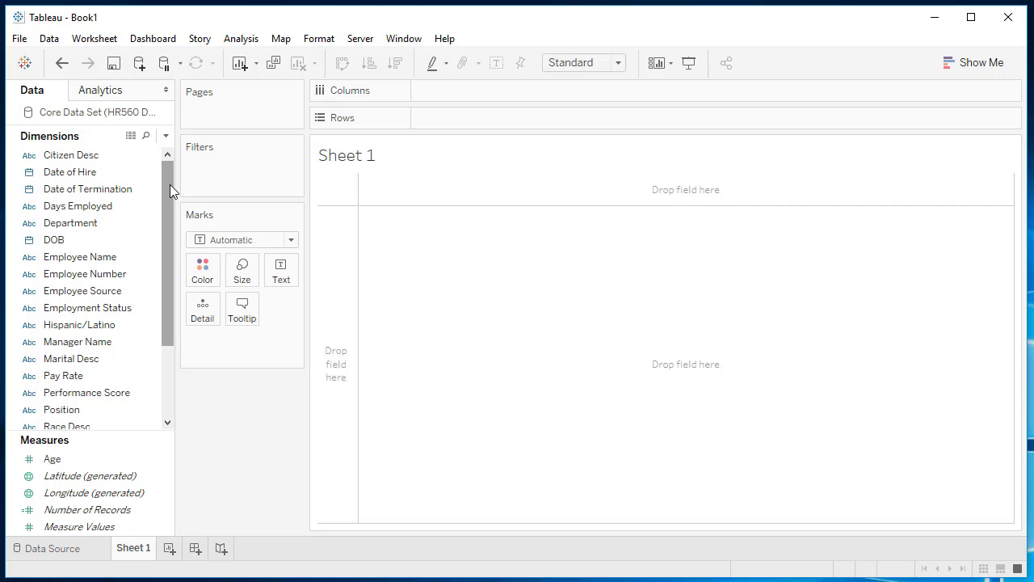
{"action": "mouse_move", "coordinate": [169, 184]}
{"action": "left_mouse_down"}
{"action": "mouse_move", "coordinate": [171, 296]}
{"action": "mouse_move", "coordinate": [168, 189]}
{"action": "left_mouse_up"}
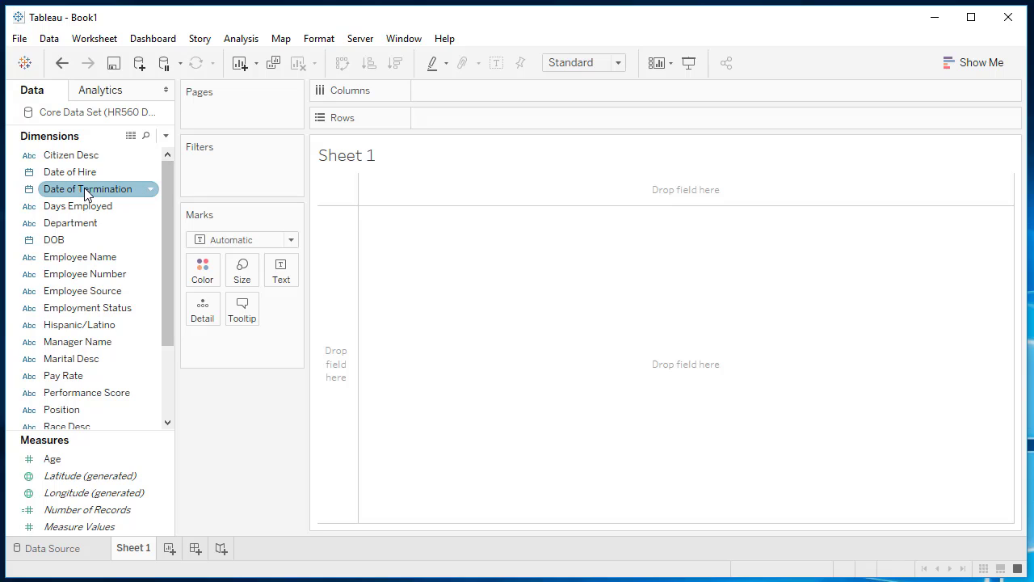
{"action": "left_click", "coordinate": [77, 341]}
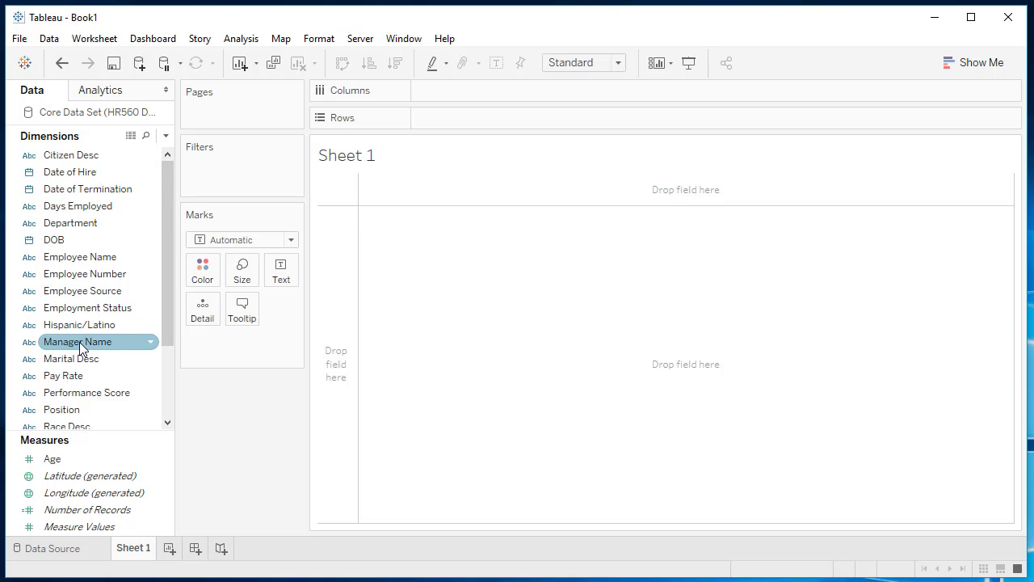
{"action": "left_click_drag", "start_coordinate": [165, 227], "coordinate": [165, 297]}
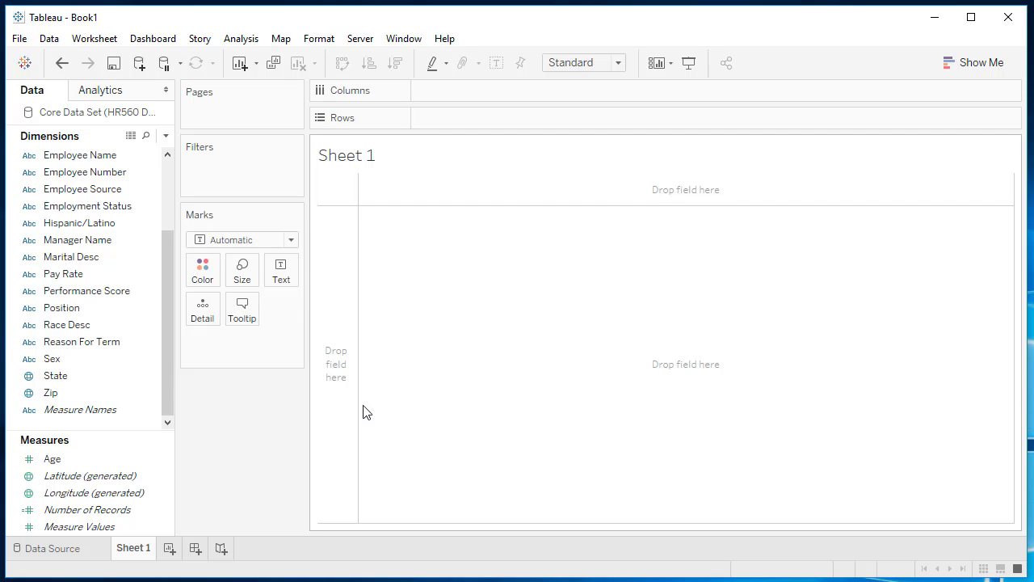
{"action": "left_click_drag", "start_coordinate": [176, 400], "coordinate": [182, 400]}
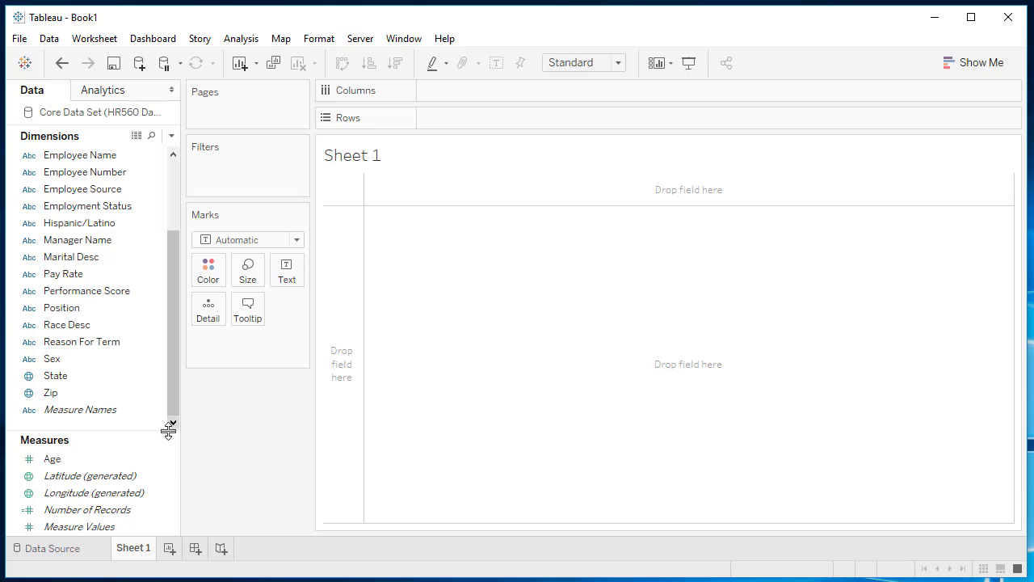
{"action": "left_click", "coordinate": [149, 456]}
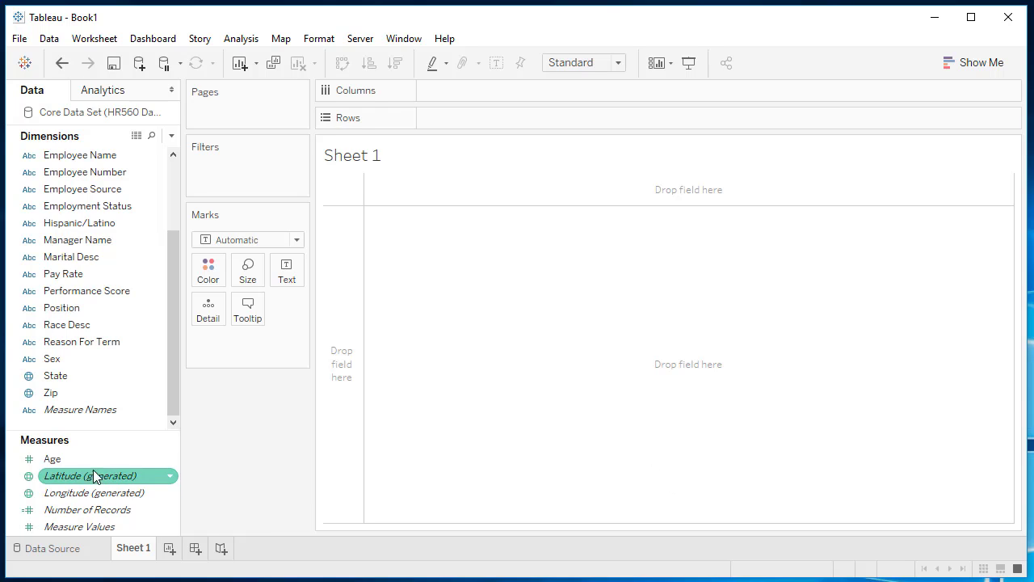
{"action": "left_click", "coordinate": [51, 393]}
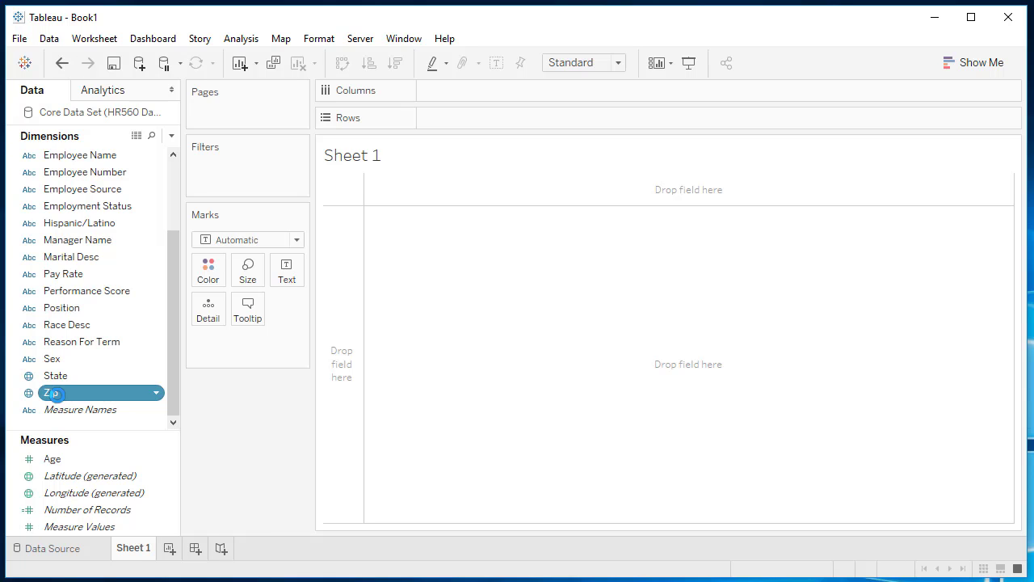
{"action": "left_click_drag", "start_coordinate": [50, 394], "coordinate": [327, 395]}
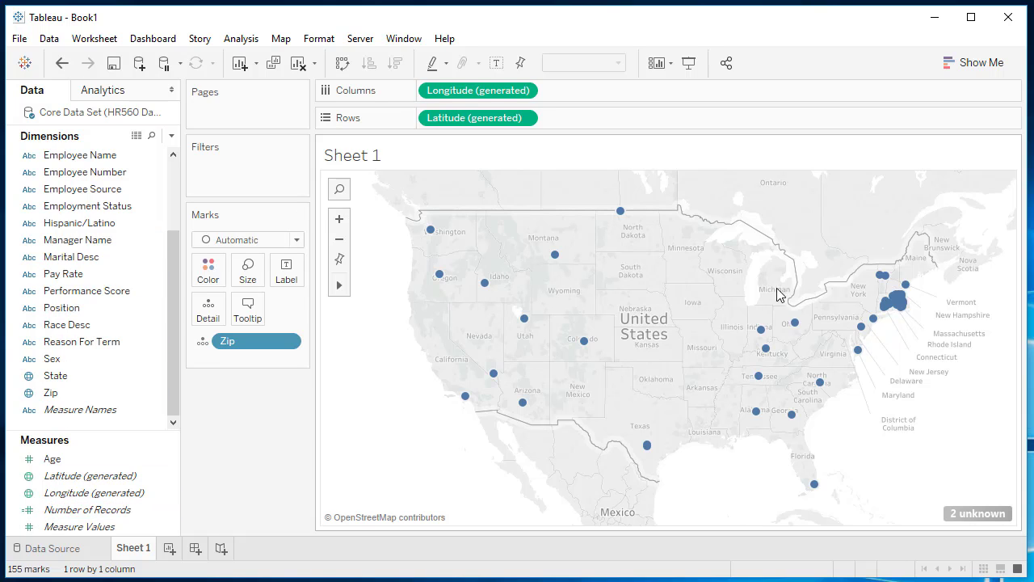
Step: Zoom in on the northeastern states and pan the map to the cluster of marks around Massachusetts
{"action": "scroll", "coordinate": [972, 300], "scroll_direction": "up", "scroll_amount": 1}
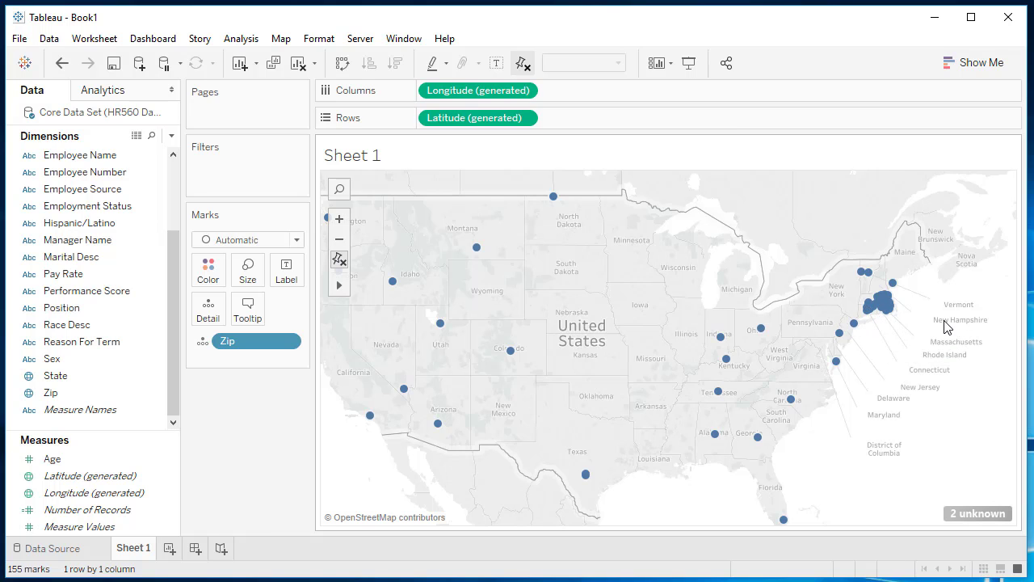
{"action": "scroll", "coordinate": [945, 323], "scroll_direction": "up", "scroll_amount": 3}
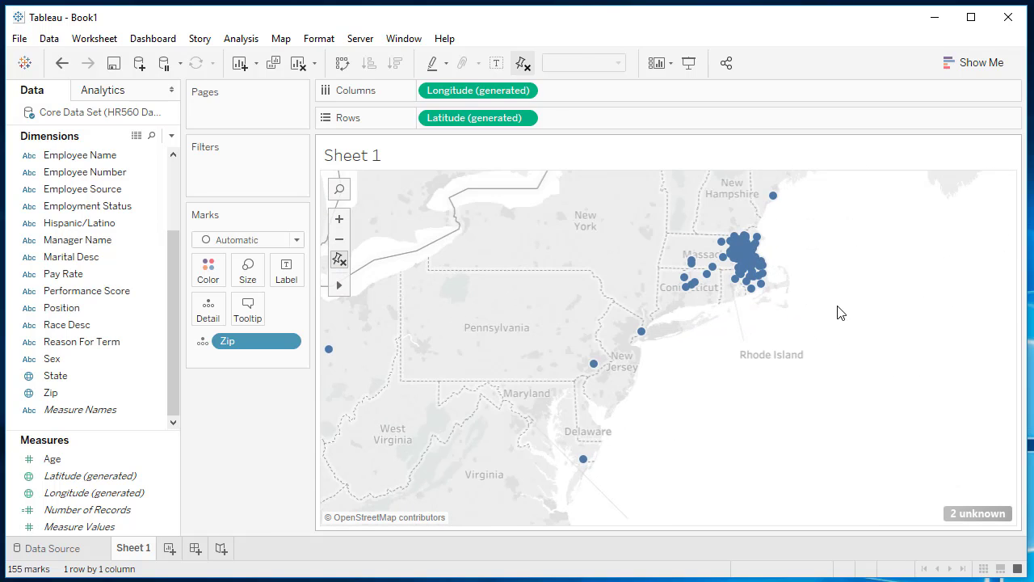
{"action": "scroll", "coordinate": [840, 313], "scroll_direction": "up", "scroll_amount": 2}
{"action": "left_click_drag", "start_coordinate": [796, 228], "coordinate": [872, 369]}
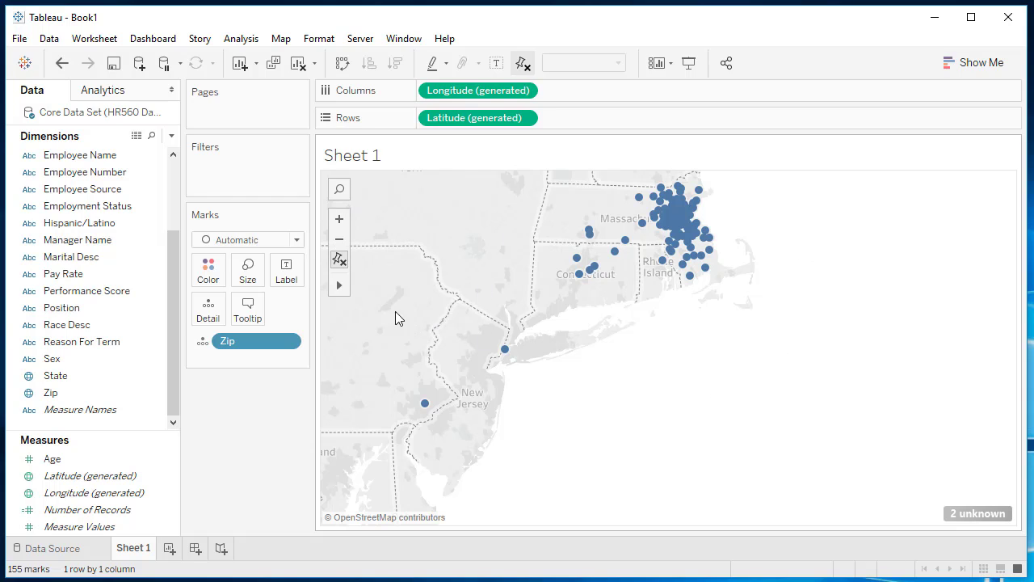
{"action": "mouse_move", "coordinate": [337, 288]}
{"action": "left_click", "coordinate": [382, 287]}
{"action": "mouse_move", "coordinate": [476, 242]}
{"action": "left_mouse_down"}
{"action": "mouse_move", "coordinate": [542, 320]}
{"action": "mouse_move", "coordinate": [639, 404]}
{"action": "mouse_move", "coordinate": [676, 383]}
{"action": "mouse_move", "coordinate": [573, 332]}
{"action": "mouse_move", "coordinate": [609, 250]}
{"action": "mouse_move", "coordinate": [526, 286]}
{"action": "mouse_move", "coordinate": [487, 275]}
{"action": "mouse_move", "coordinate": [552, 208]}
{"action": "mouse_move", "coordinate": [471, 228]}
{"action": "mouse_move", "coordinate": [531, 279]}
{"action": "mouse_move", "coordinate": [469, 240]}
{"action": "left_mouse_up"}
Step: Select the marks around Massachusetts and Connecticut with the rectangular selection tool, and clear the selection
{"action": "mouse_move", "coordinate": [339, 284]}
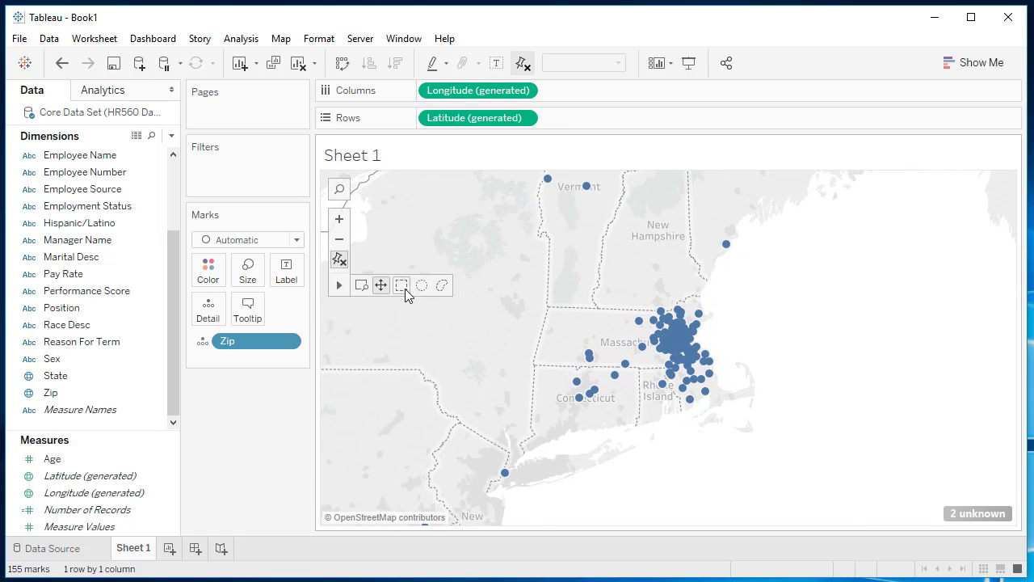
{"action": "left_click", "coordinate": [405, 289]}
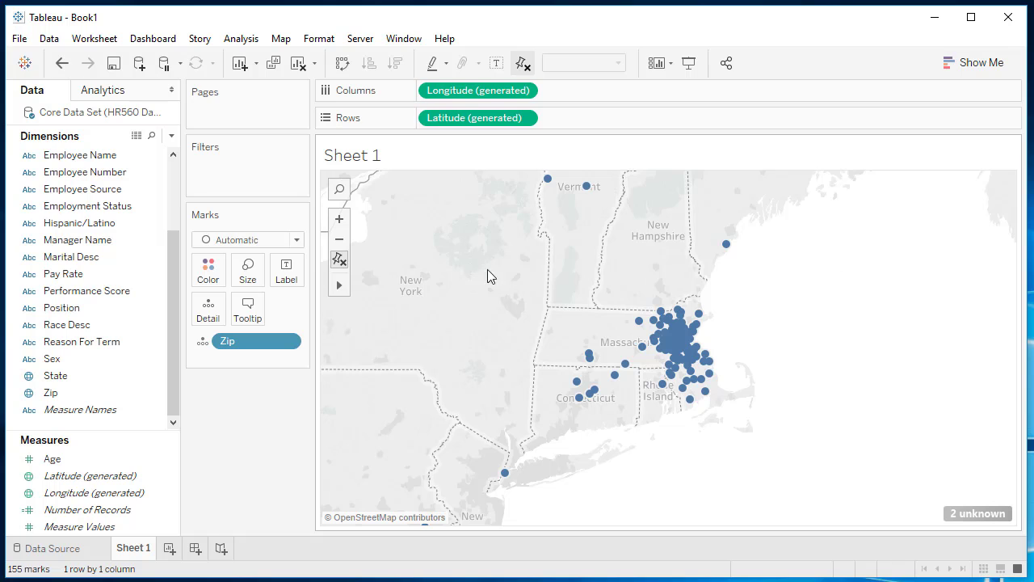
{"action": "left_click_drag", "start_coordinate": [428, 231], "coordinate": [903, 492]}
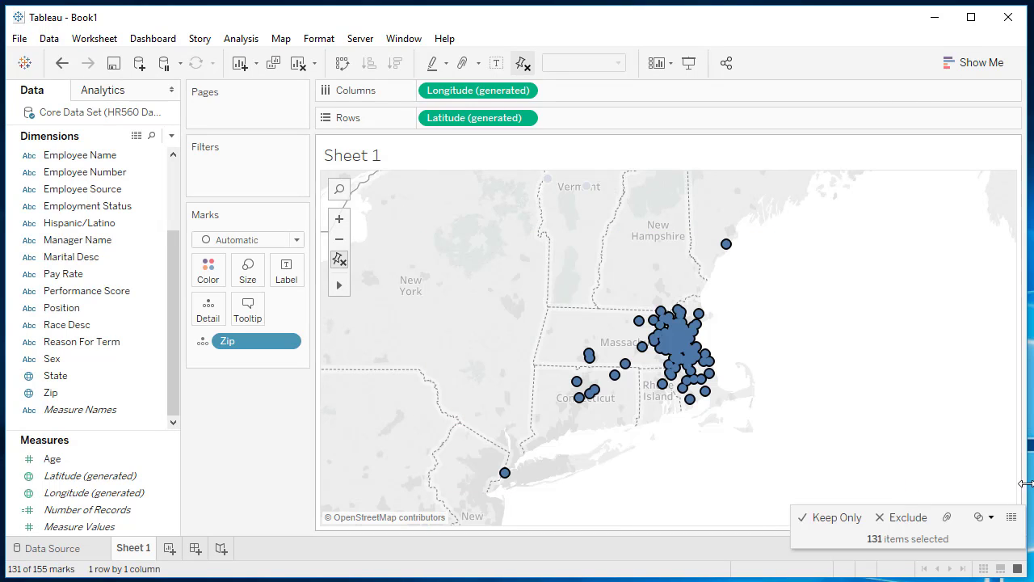
{"action": "left_click", "coordinate": [822, 257]}
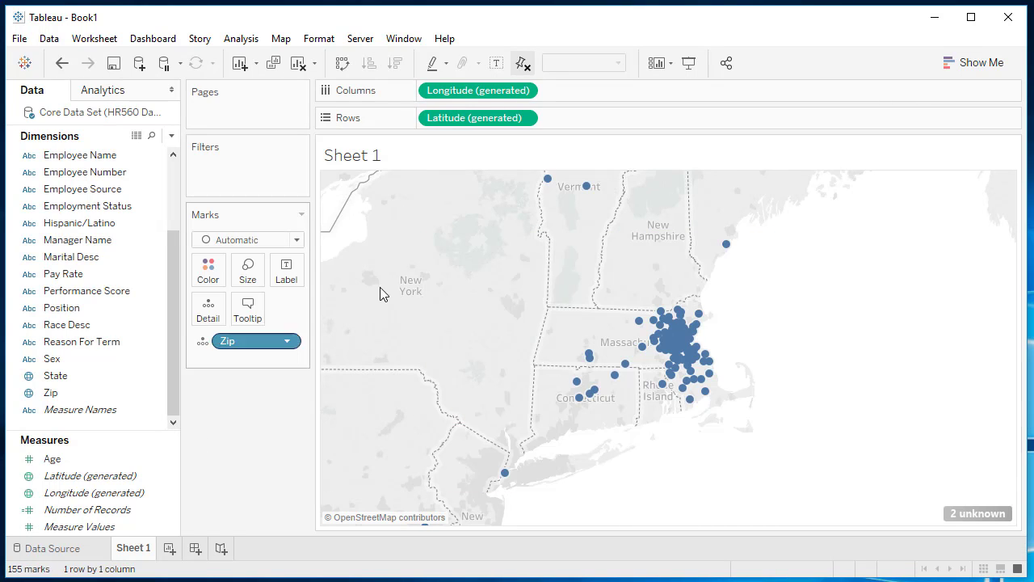
Step: Switch back to the Pan tool and bring the whole United States into view on the map
{"action": "mouse_move", "coordinate": [342, 292]}
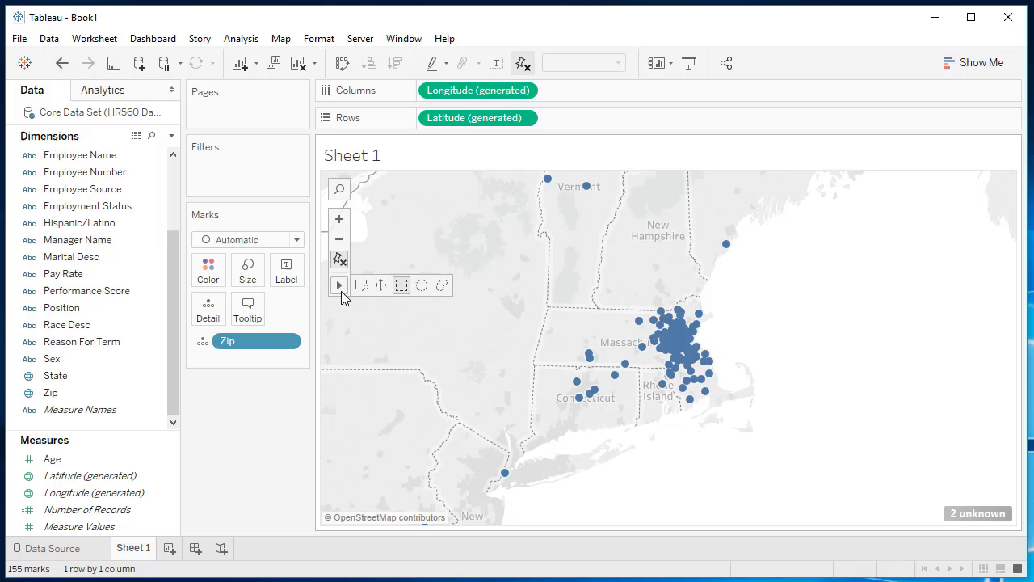
{"action": "left_click", "coordinate": [381, 288]}
{"action": "left_click_drag", "start_coordinate": [427, 236], "coordinate": [592, 202]}
{"action": "scroll", "coordinate": [632, 275], "scroll_direction": "down", "scroll_amount": 3}
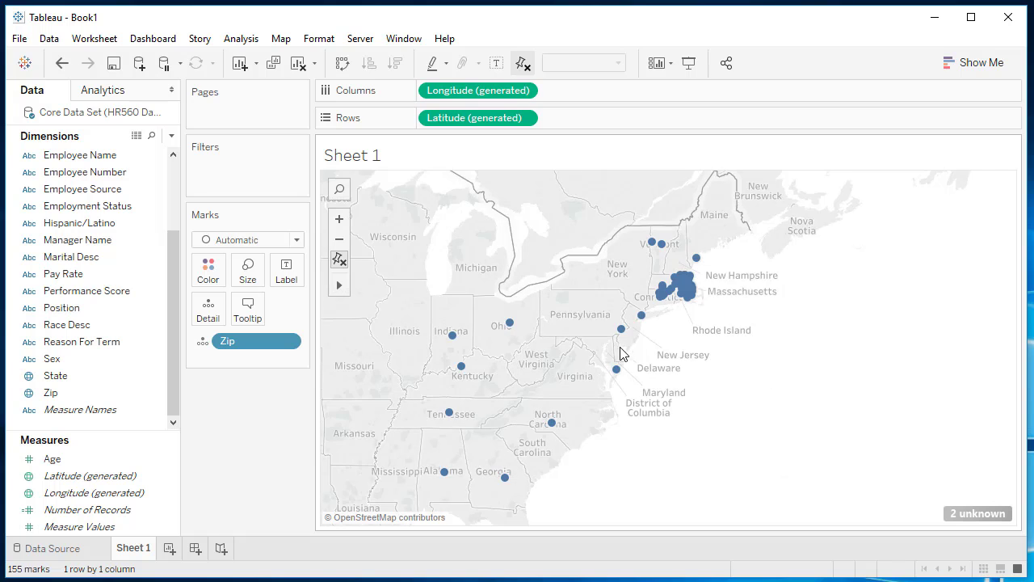
{"action": "scroll", "coordinate": [618, 351], "scroll_direction": "up", "scroll_amount": 2}
{"action": "scroll", "coordinate": [633, 346], "scroll_direction": "down", "scroll_amount": 2}
{"action": "left_click_drag", "start_coordinate": [648, 256], "coordinate": [630, 318]}
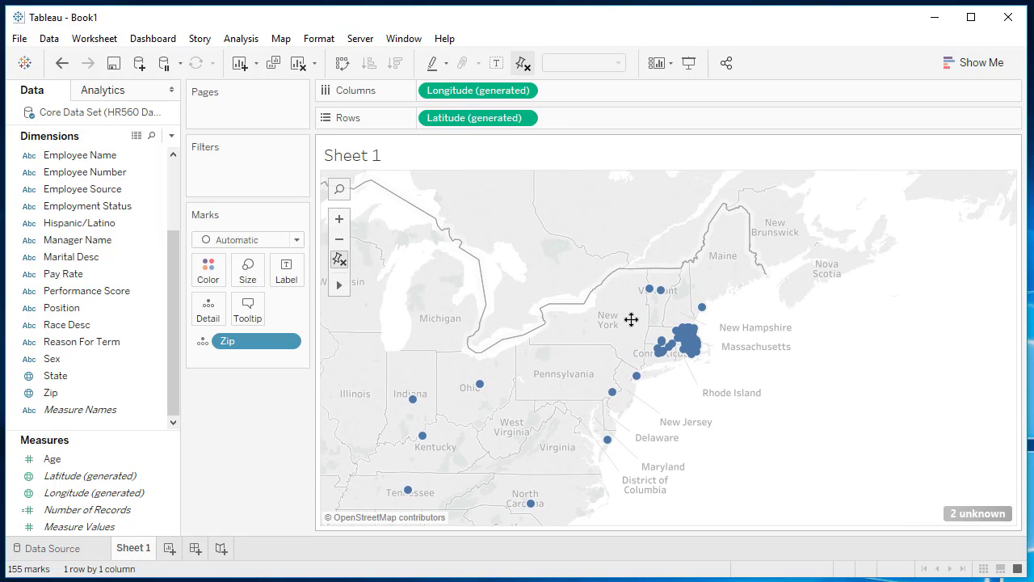
{"action": "mouse_move", "coordinate": [340, 286]}
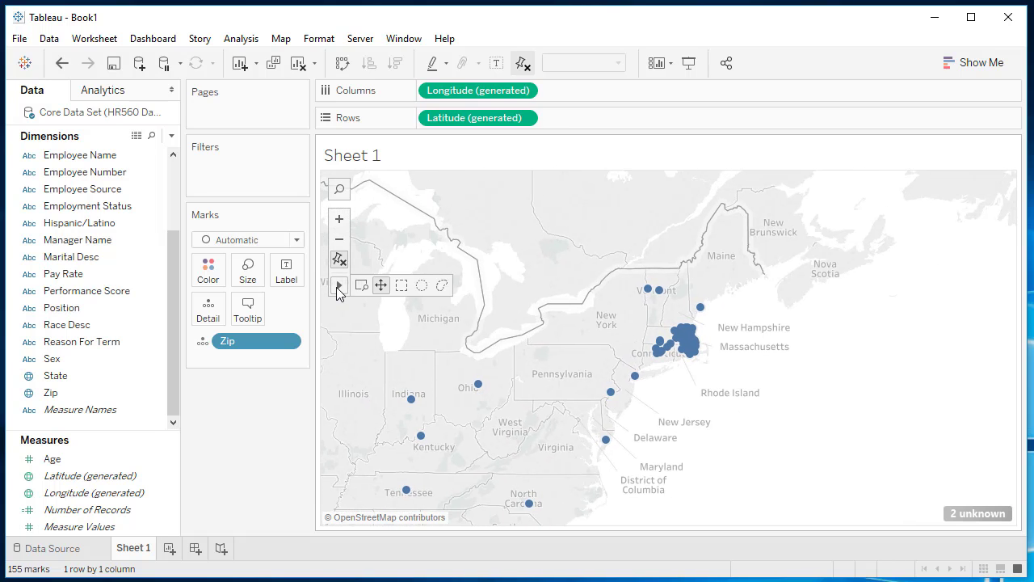
{"action": "left_click", "coordinate": [382, 285]}
{"action": "left_click_drag", "start_coordinate": [593, 351], "coordinate": [645, 212]}
{"action": "scroll", "coordinate": [626, 253], "scroll_direction": "down", "scroll_amount": 5}
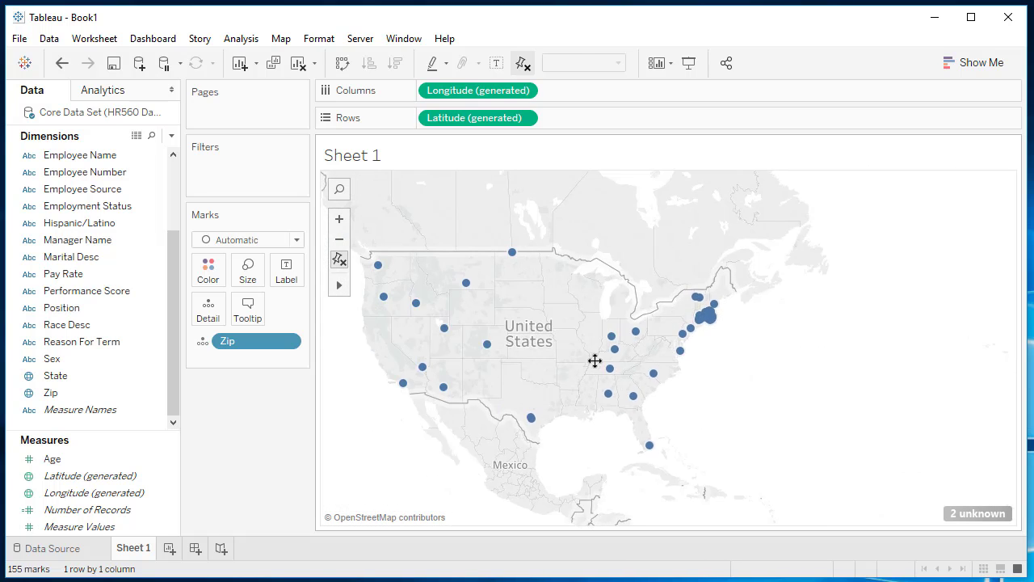
{"action": "left_click_drag", "start_coordinate": [596, 312], "coordinate": [620, 301]}
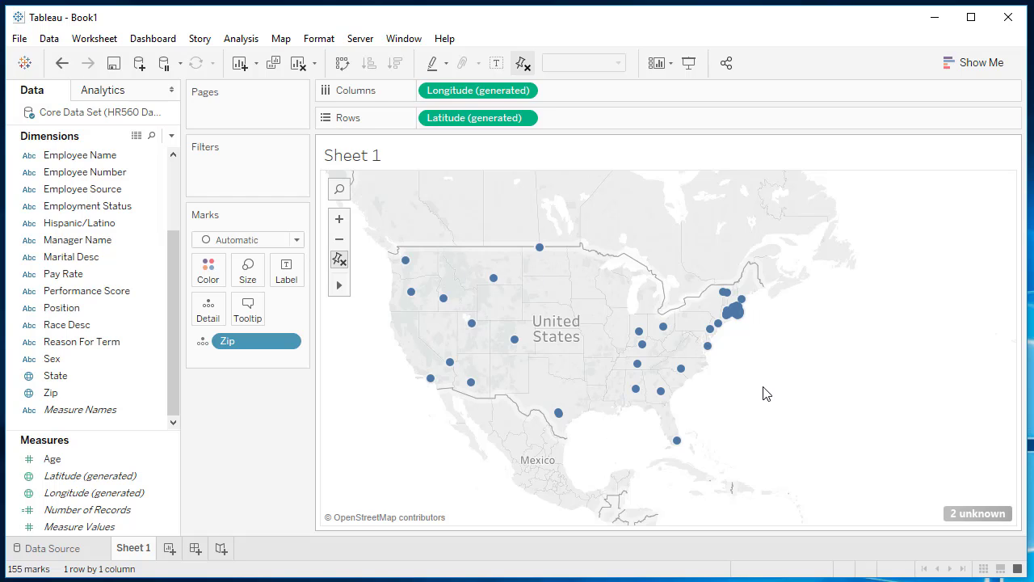
Step: Filter the map on Sheet 1 by the Employment Status dimension, keeping only Active employees
{"action": "left_click_drag", "start_coordinate": [175, 361], "coordinate": [173, 276]}
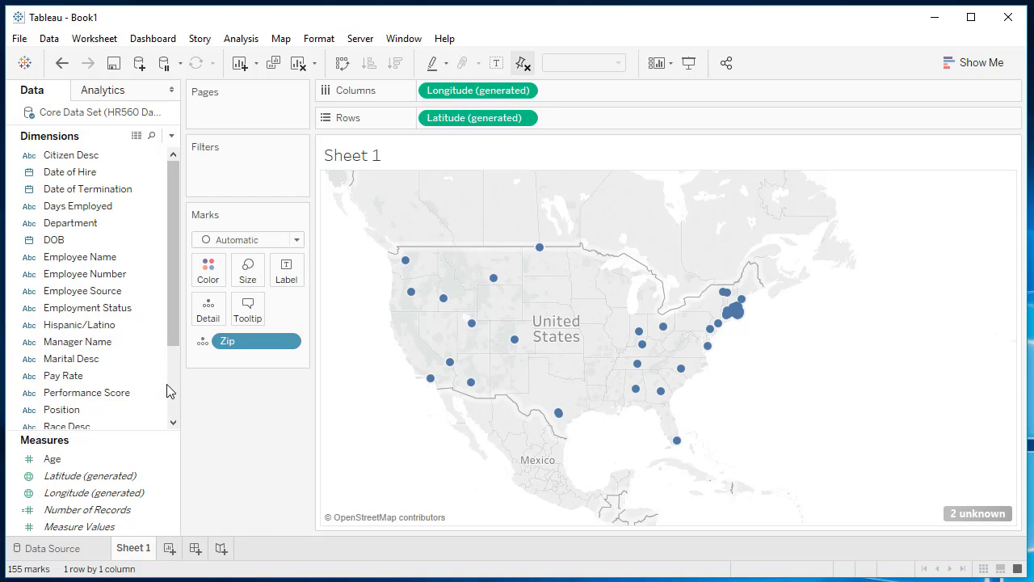
{"action": "left_click", "coordinate": [92, 312]}
{"action": "left_click", "coordinate": [92, 312]}
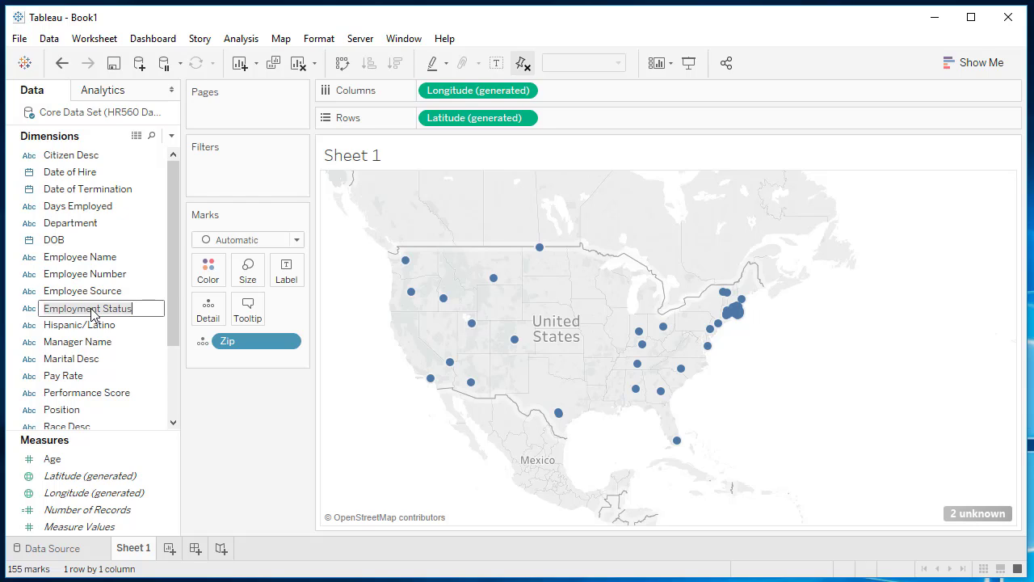
{"action": "left_click", "coordinate": [93, 311]}
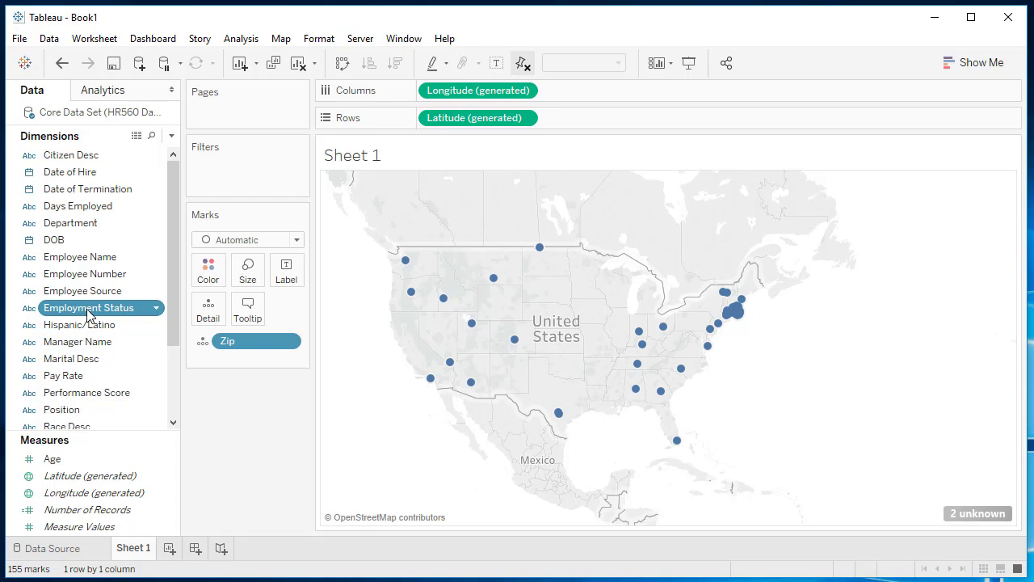
{"action": "left_click_drag", "start_coordinate": [89, 314], "coordinate": [241, 169]}
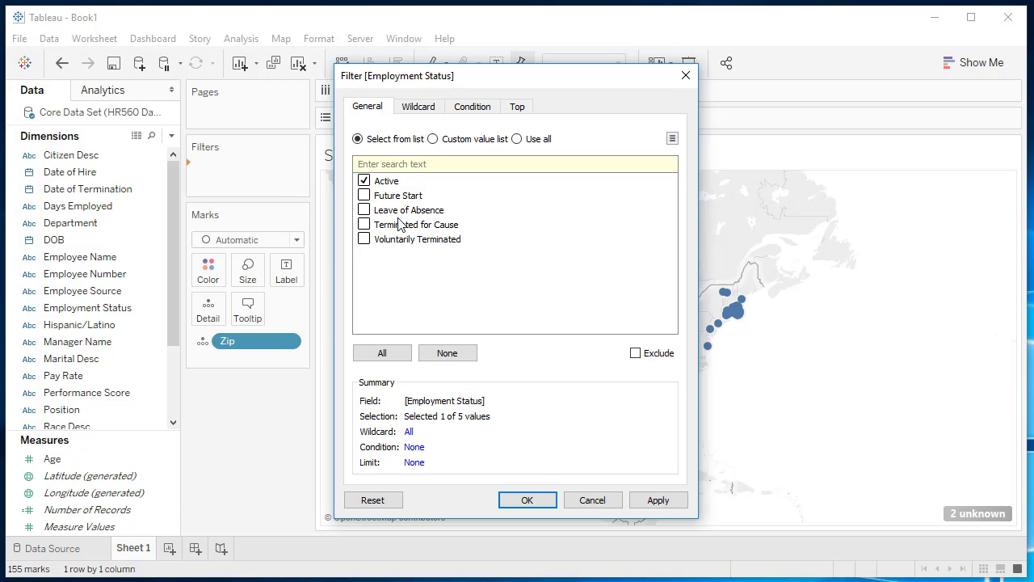
{"action": "left_click", "coordinate": [365, 183]}
{"action": "left_click", "coordinate": [664, 500]}
{"action": "left_click", "coordinate": [527, 500]}
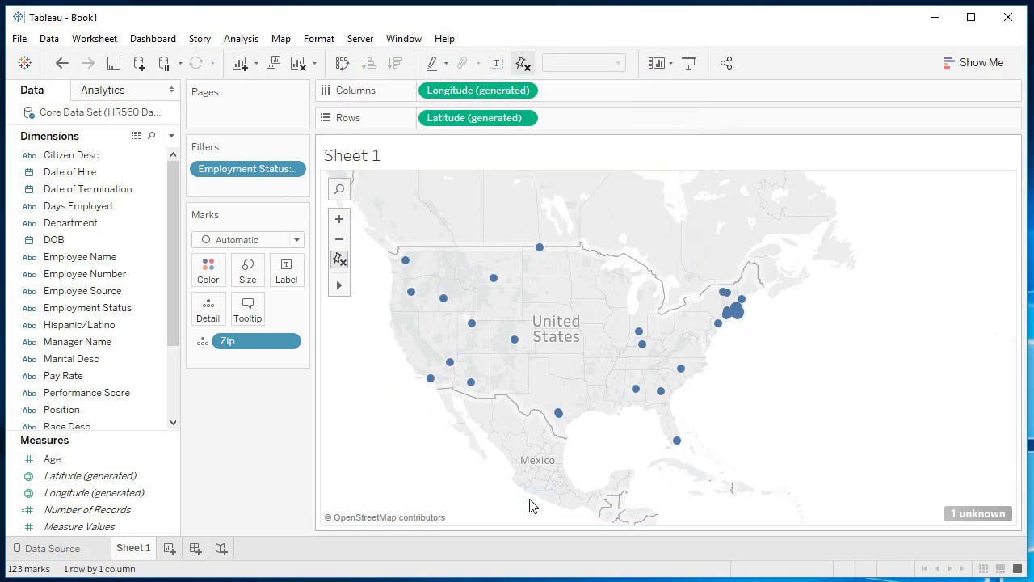
Step: Examine how the active employees' zip code marks are spread across the Northeast and eastern Massachusetts
{"action": "left_click_drag", "start_coordinate": [800, 333], "coordinate": [736, 360]}
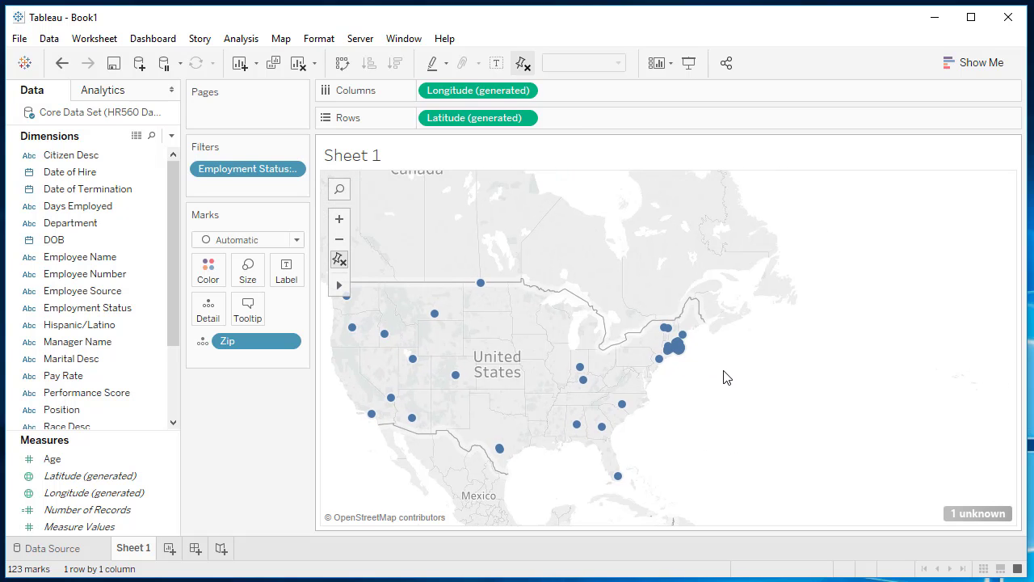
{"action": "scroll", "coordinate": [722, 376], "scroll_direction": "up", "scroll_amount": 3}
{"action": "scroll", "coordinate": [724, 371], "scroll_direction": "up", "scroll_amount": 1}
{"action": "left_click_drag", "start_coordinate": [628, 321], "coordinate": [765, 354]}
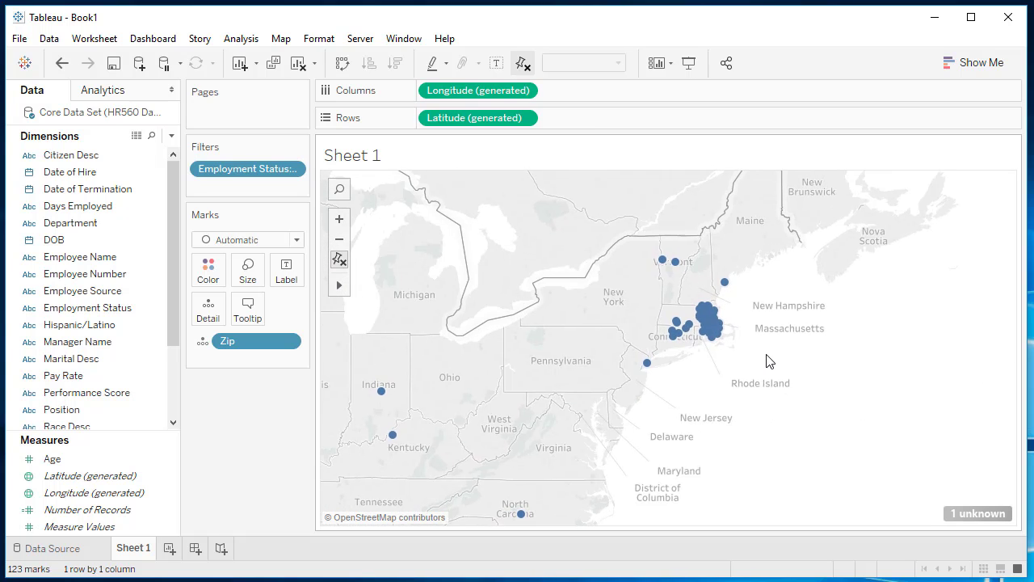
{"action": "scroll", "coordinate": [762, 345], "scroll_direction": "up", "scroll_amount": 5}
{"action": "left_click_drag", "start_coordinate": [656, 304], "coordinate": [736, 363]}
{"action": "scroll", "coordinate": [786, 340], "scroll_direction": "up", "scroll_amount": 1}
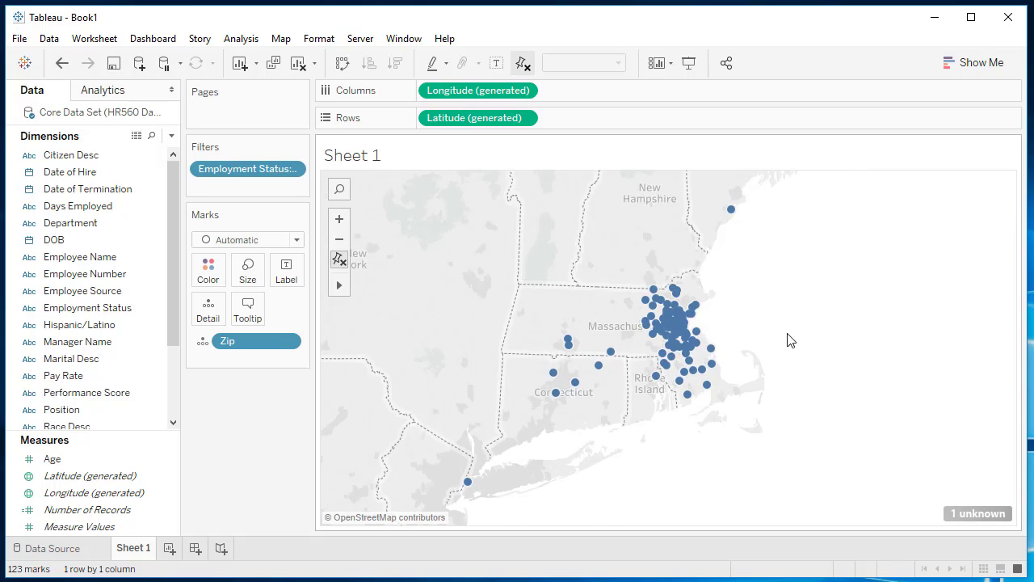
{"action": "scroll", "coordinate": [787, 339], "scroll_direction": "up", "scroll_amount": 3}
{"action": "left_click_drag", "start_coordinate": [712, 321], "coordinate": [856, 340]}
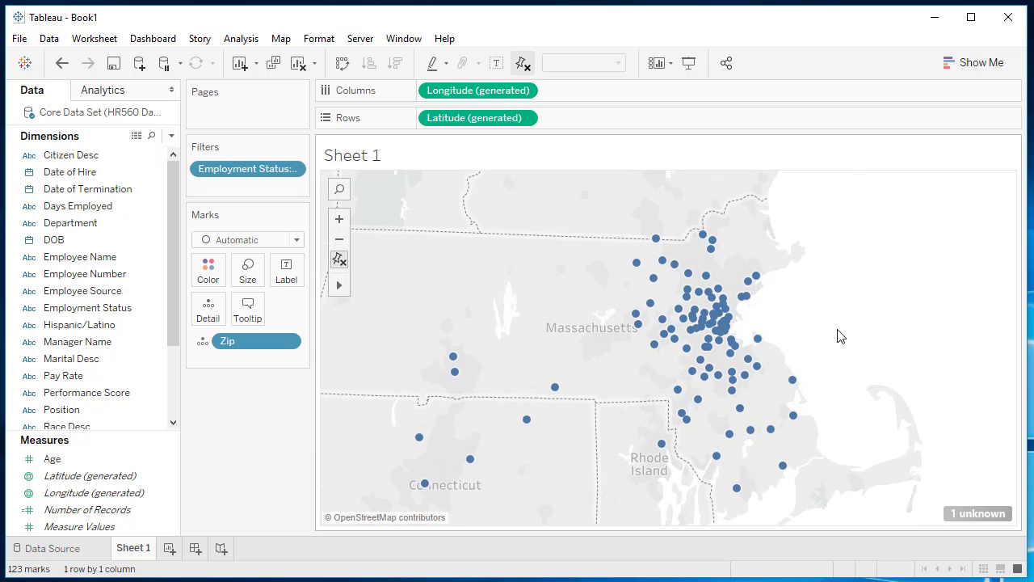
{"action": "scroll", "coordinate": [838, 329], "scroll_direction": "up", "scroll_amount": 2}
{"action": "left_click_drag", "start_coordinate": [780, 315], "coordinate": [828, 286]}
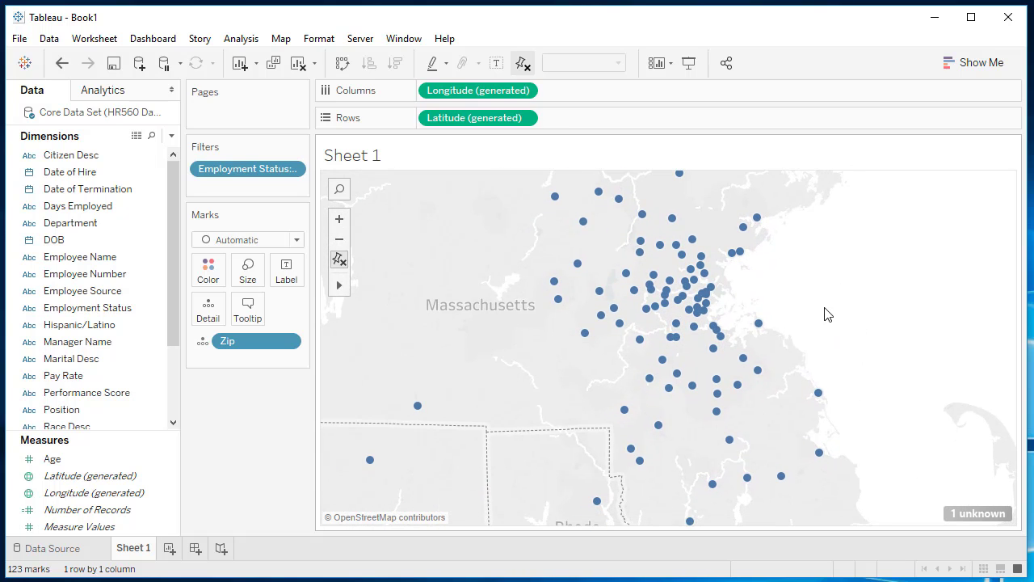
{"action": "scroll", "coordinate": [831, 311], "scroll_direction": "up", "scroll_amount": 1}
{"action": "scroll", "coordinate": [830, 313], "scroll_direction": "up", "scroll_amount": 1}
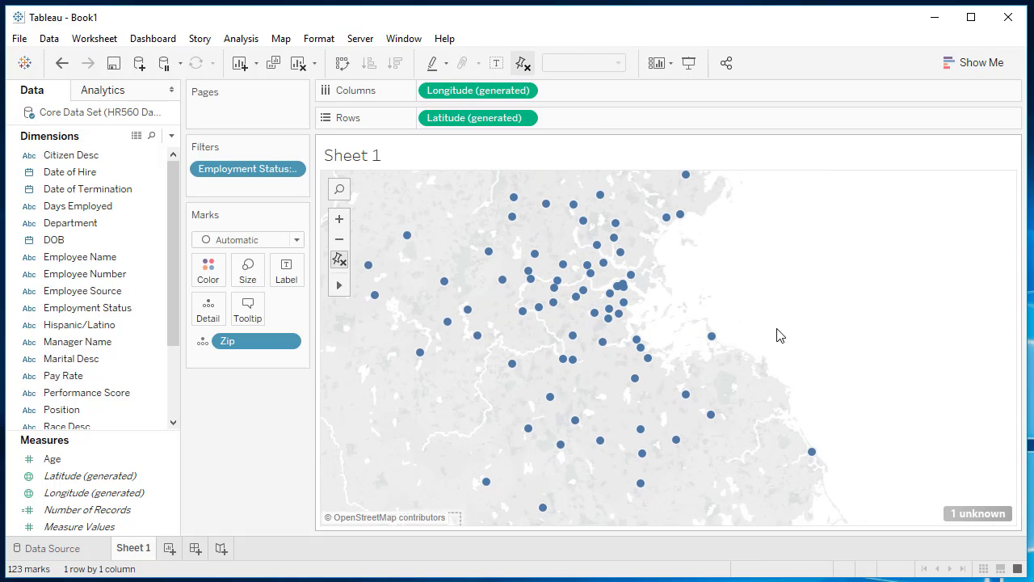
{"action": "scroll", "coordinate": [775, 337], "scroll_direction": "up", "scroll_amount": 1}
{"action": "left_click_drag", "start_coordinate": [775, 337], "coordinate": [704, 315]}
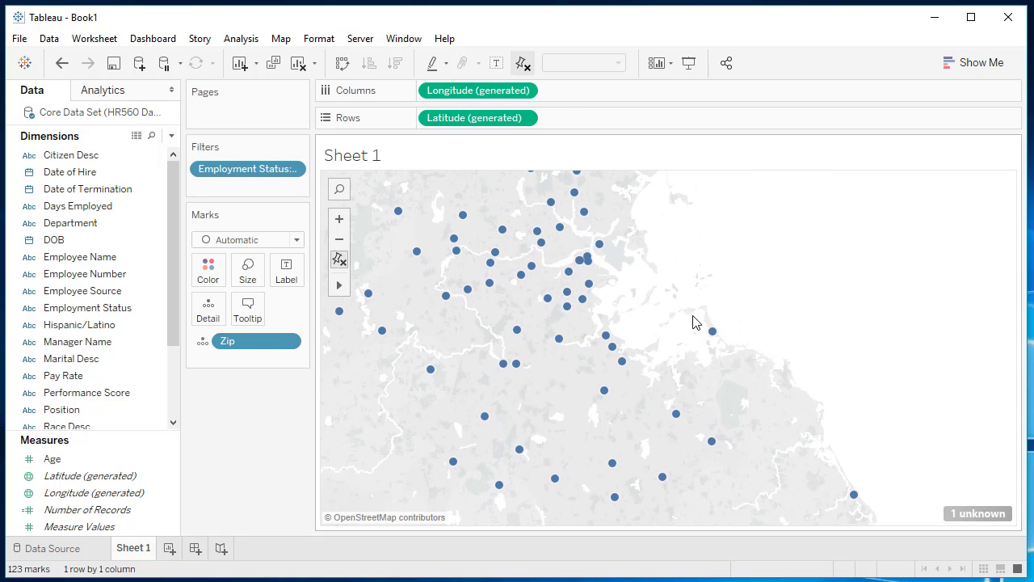
{"action": "scroll", "coordinate": [685, 346], "scroll_direction": "down", "scroll_amount": 3}
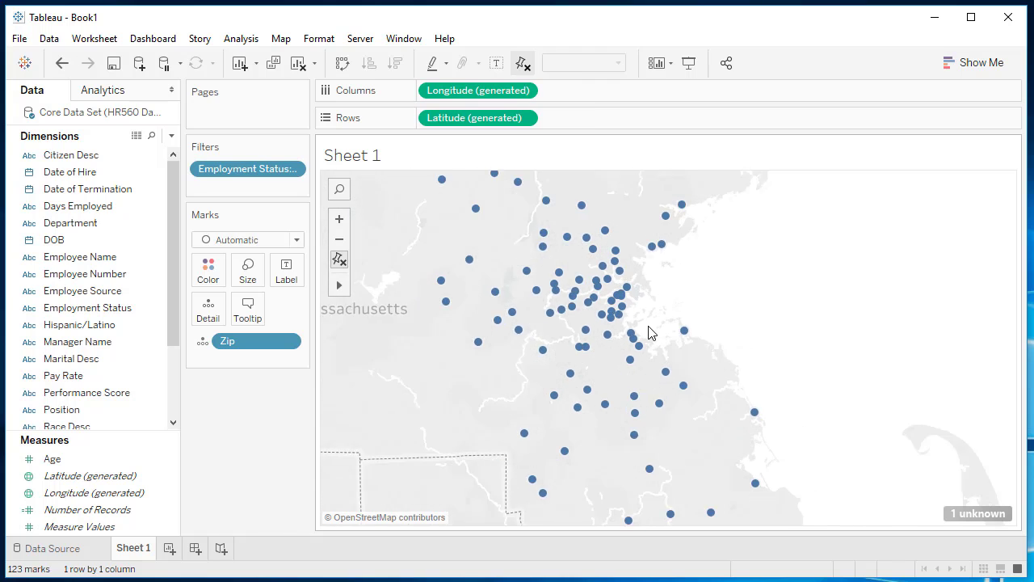
{"action": "left_click_drag", "start_coordinate": [799, 315], "coordinate": [829, 345]}
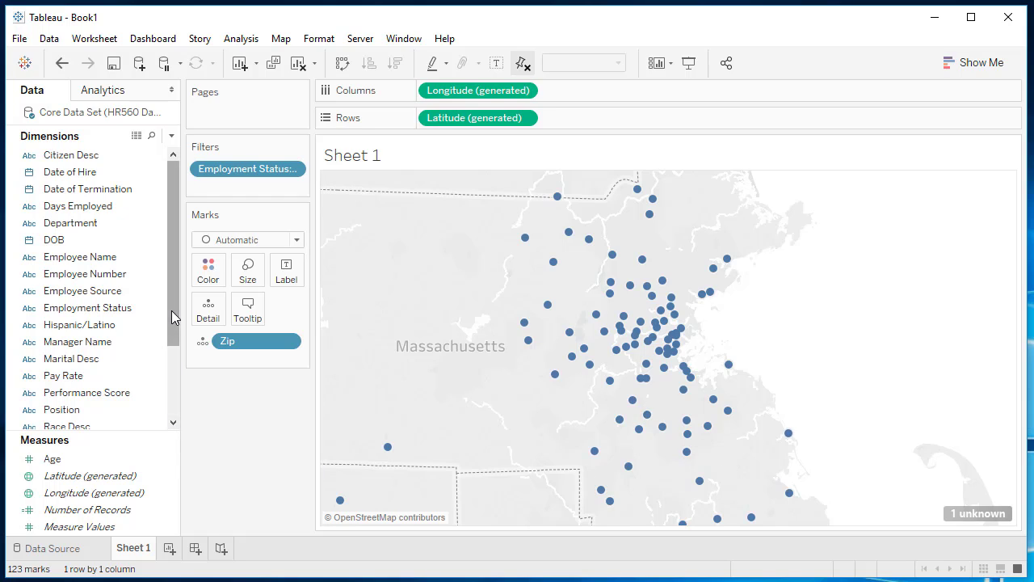
Step: Color the zip code marks on the map by the Position dimension
{"action": "left_click_drag", "start_coordinate": [173, 315], "coordinate": [173, 356]}
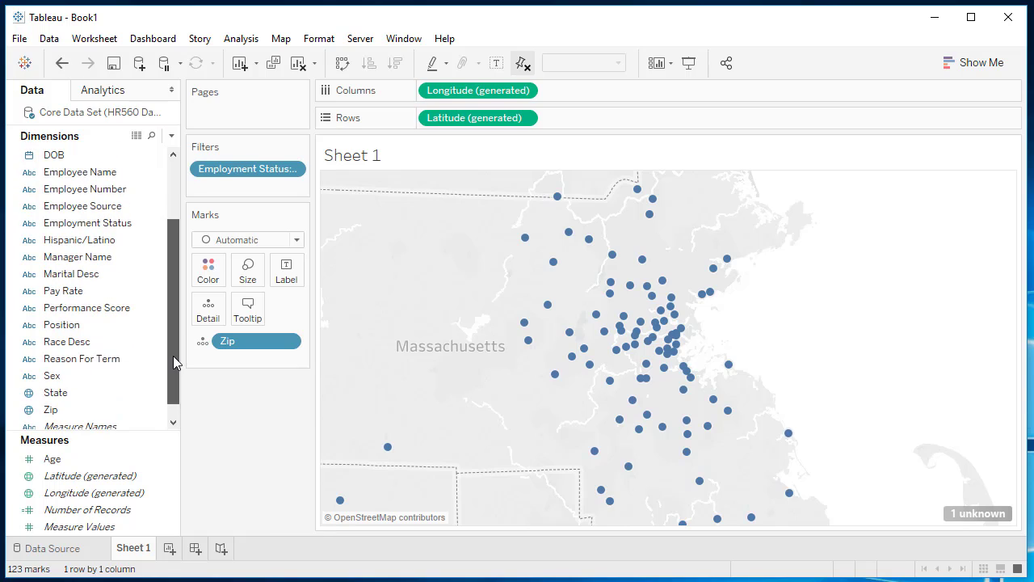
{"action": "left_click", "coordinate": [63, 328]}
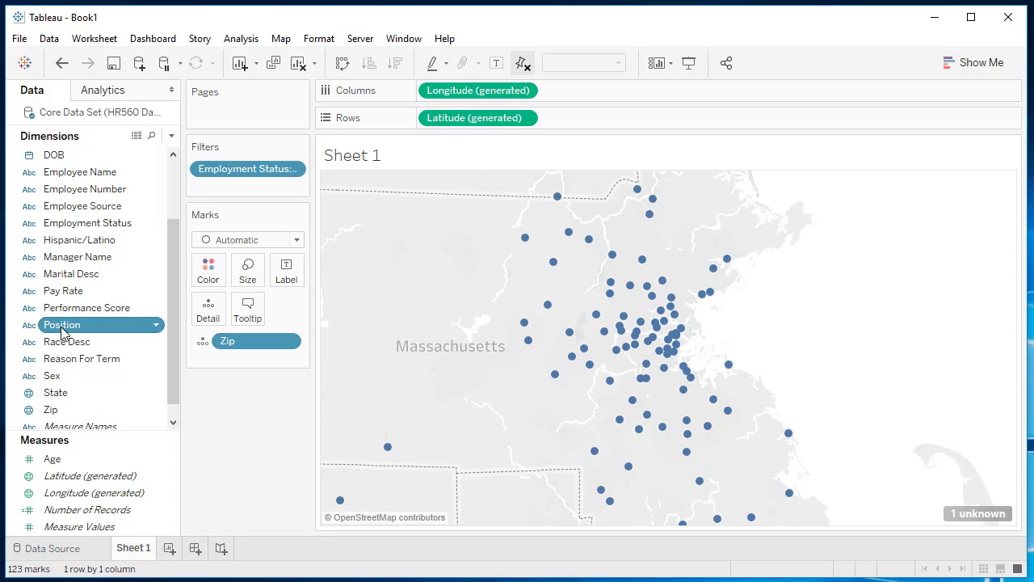
{"action": "left_click", "coordinate": [62, 328]}
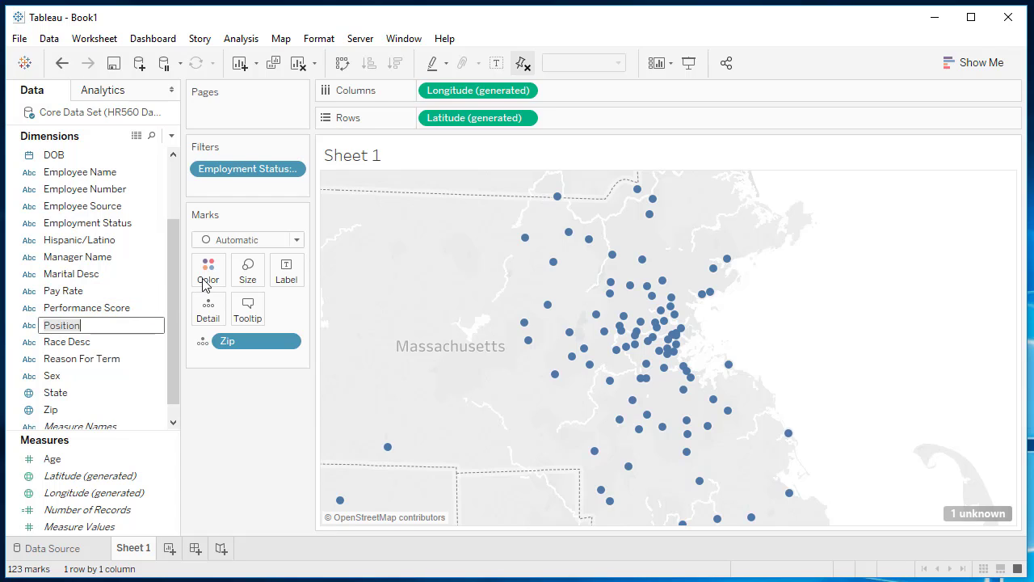
{"action": "key", "text": "Return"}
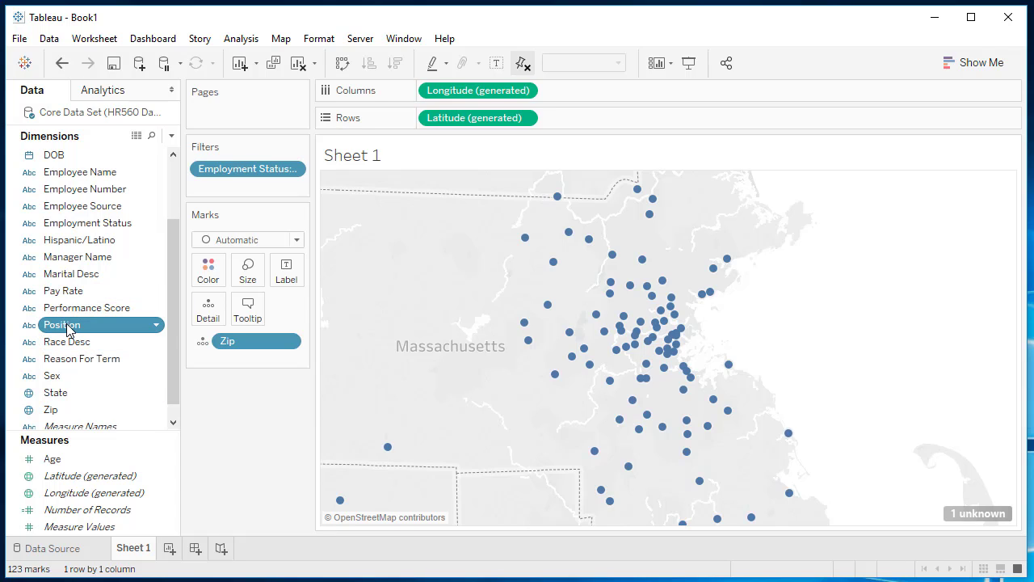
{"action": "left_click_drag", "start_coordinate": [66, 328], "coordinate": [206, 276]}
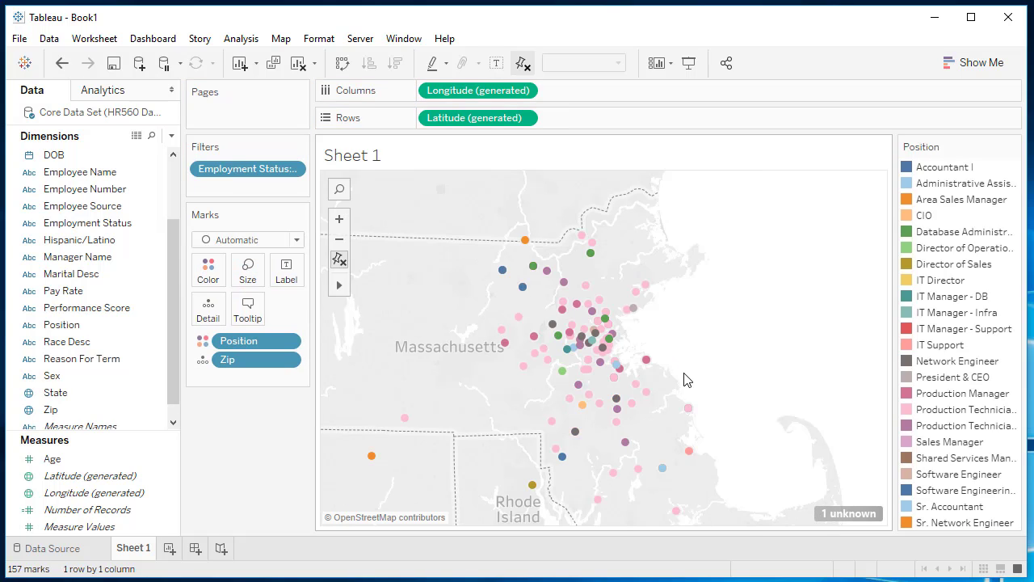
Step: Examine the position-colored marks in eastern Massachusetts and inspect the CIO's mark and its surroundings
{"action": "scroll", "coordinate": [683, 379], "scroll_direction": "up", "scroll_amount": 1}
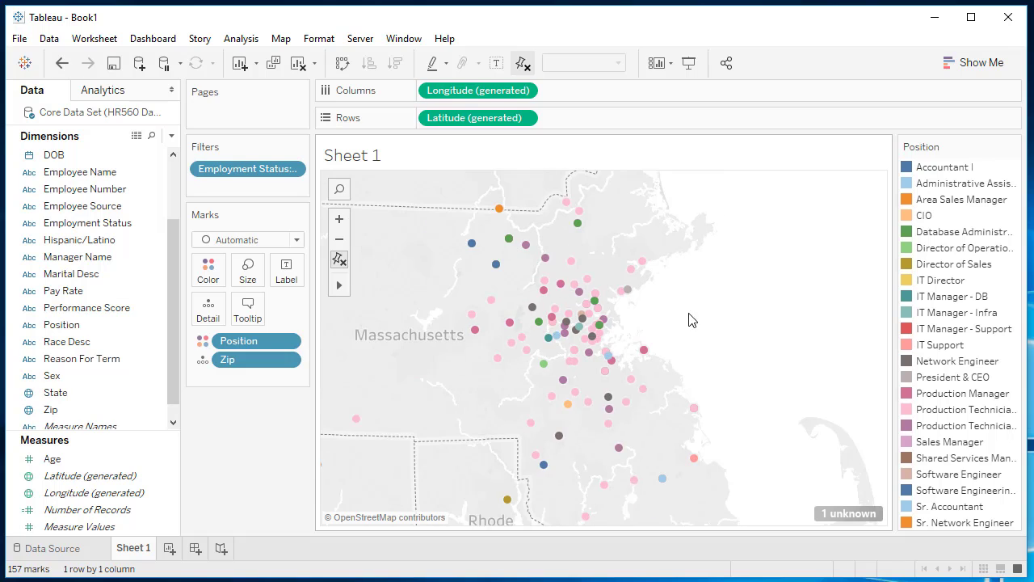
{"action": "left_click_drag", "start_coordinate": [693, 308], "coordinate": [738, 314]}
{"action": "left_click_drag", "start_coordinate": [818, 327], "coordinate": [787, 320]}
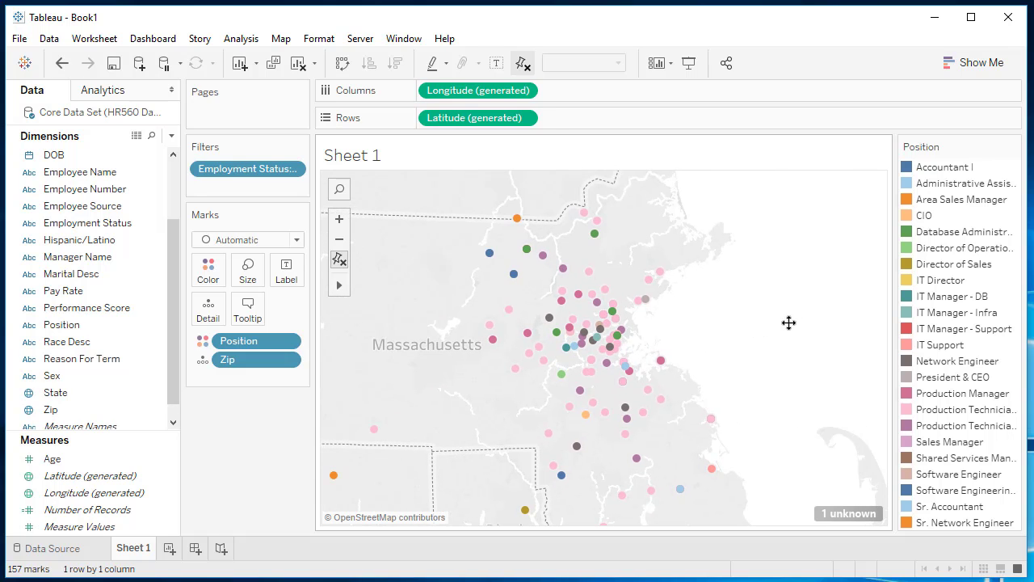
{"action": "mouse_move", "coordinate": [656, 417]}
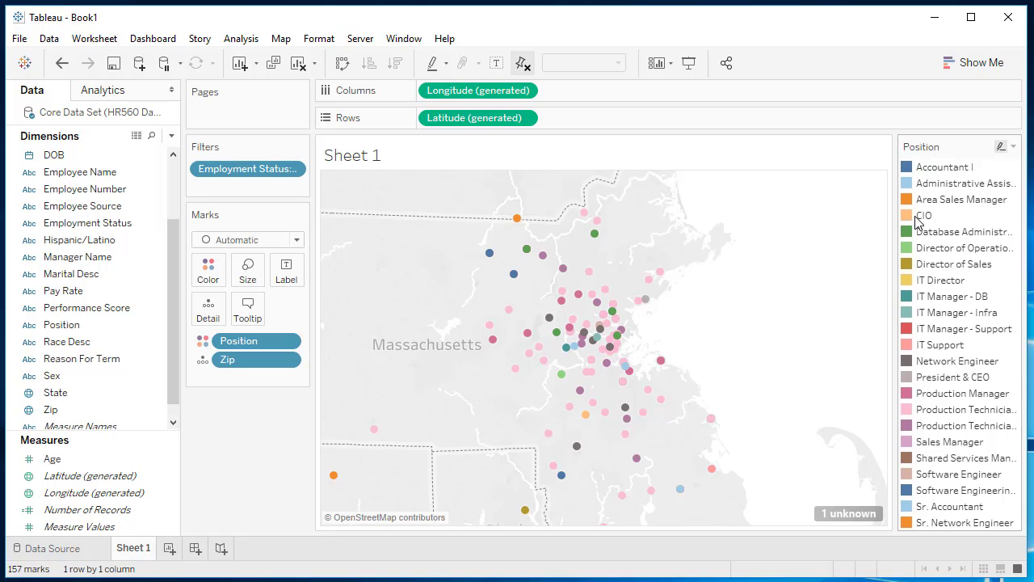
{"action": "mouse_move", "coordinate": [587, 423]}
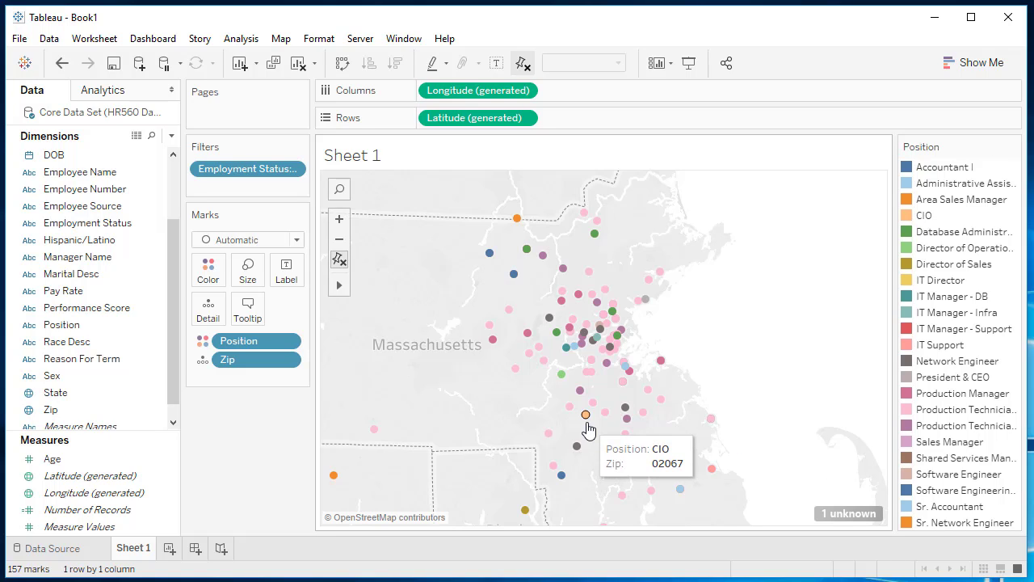
{"action": "scroll", "coordinate": [587, 429], "scroll_direction": "up", "scroll_amount": 4}
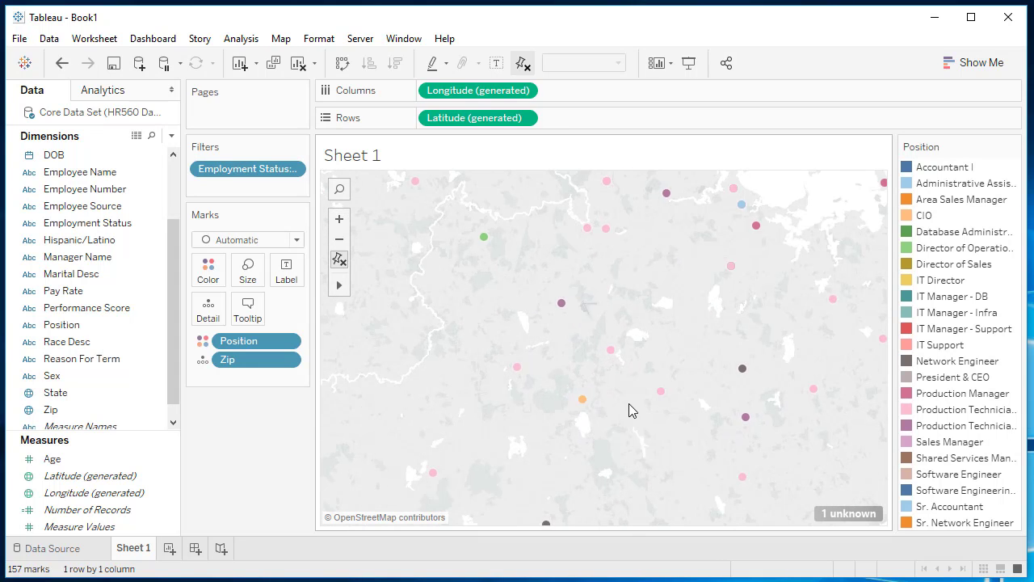
{"action": "scroll", "coordinate": [646, 396], "scroll_direction": "down", "scroll_amount": 4}
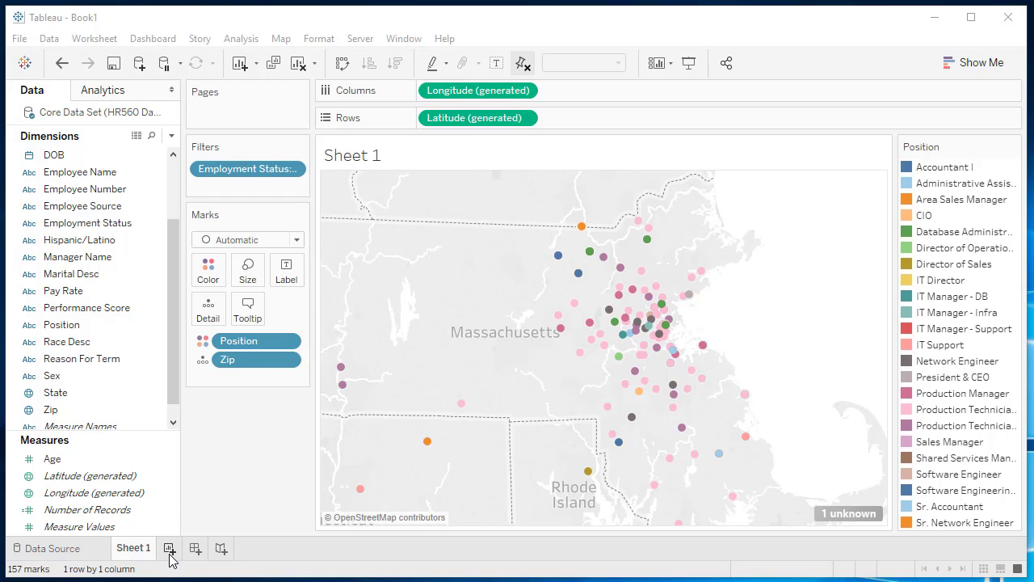
Step: Add a new worksheet, enlarge the Measures list, and plot Number of Records as a bar
{"action": "left_click", "coordinate": [169, 549]}
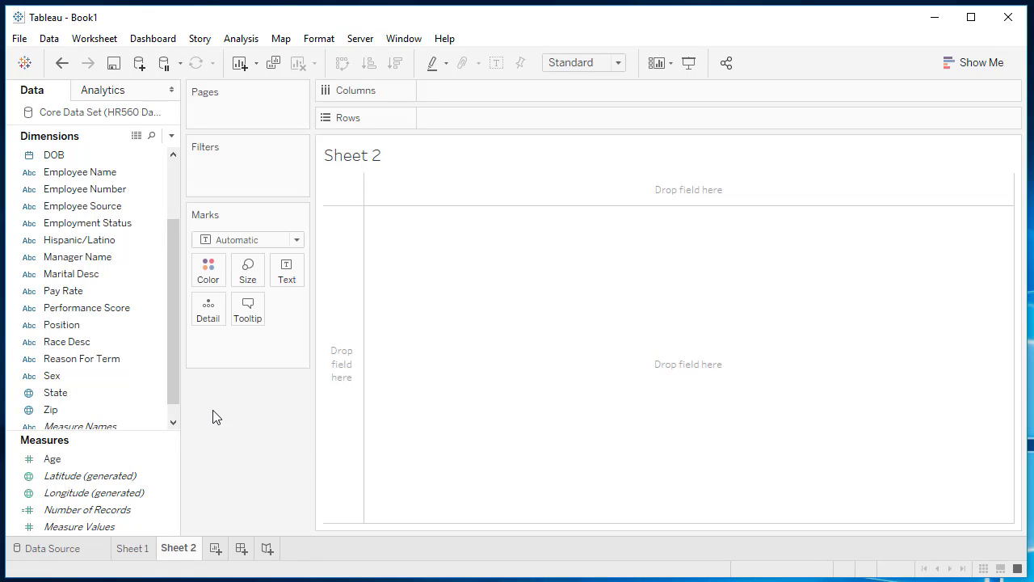
{"action": "left_click_drag", "start_coordinate": [154, 430], "coordinate": [150, 386]}
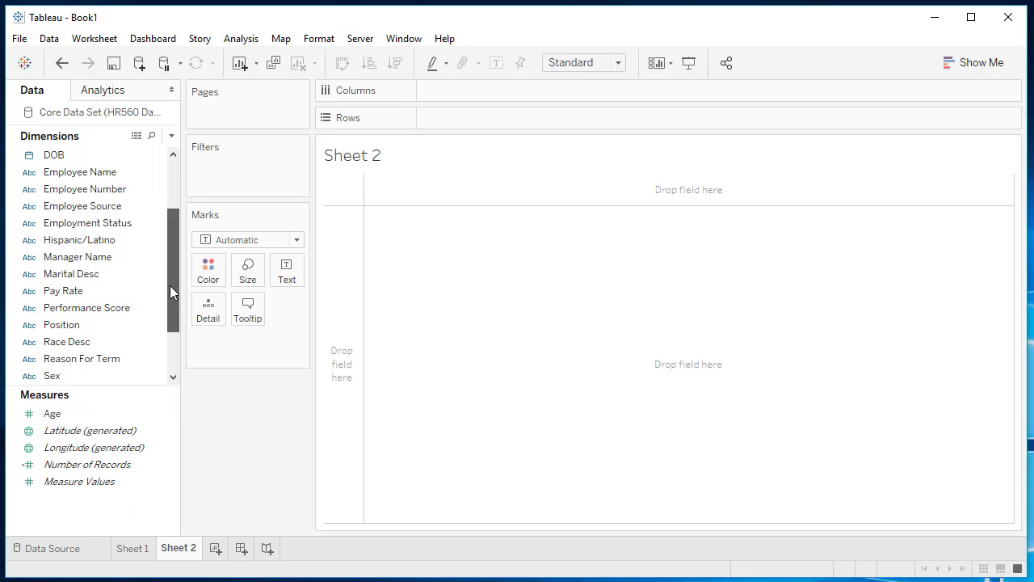
{"action": "left_click_drag", "start_coordinate": [170, 285], "coordinate": [174, 210]}
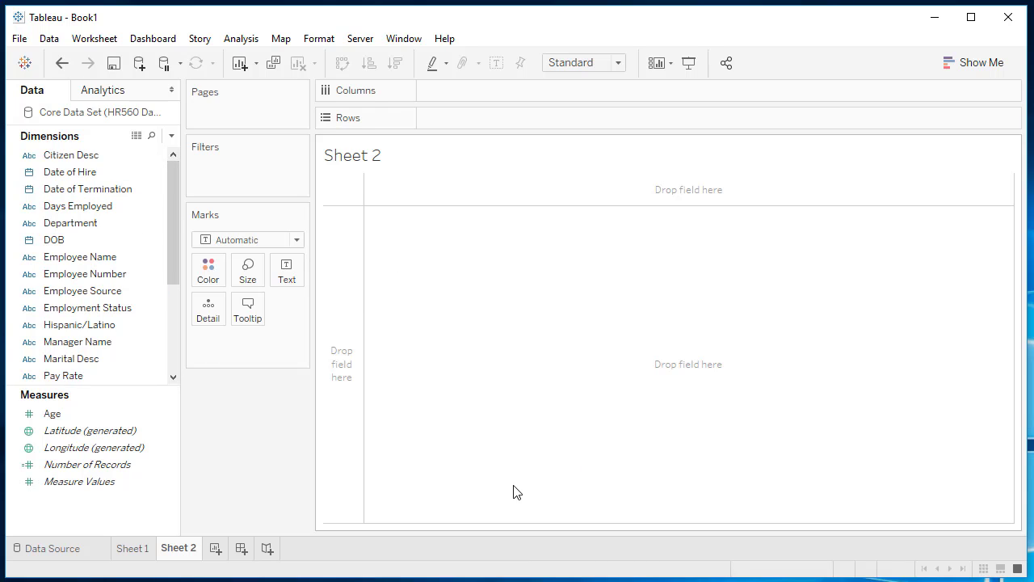
{"action": "left_click", "coordinate": [151, 328]}
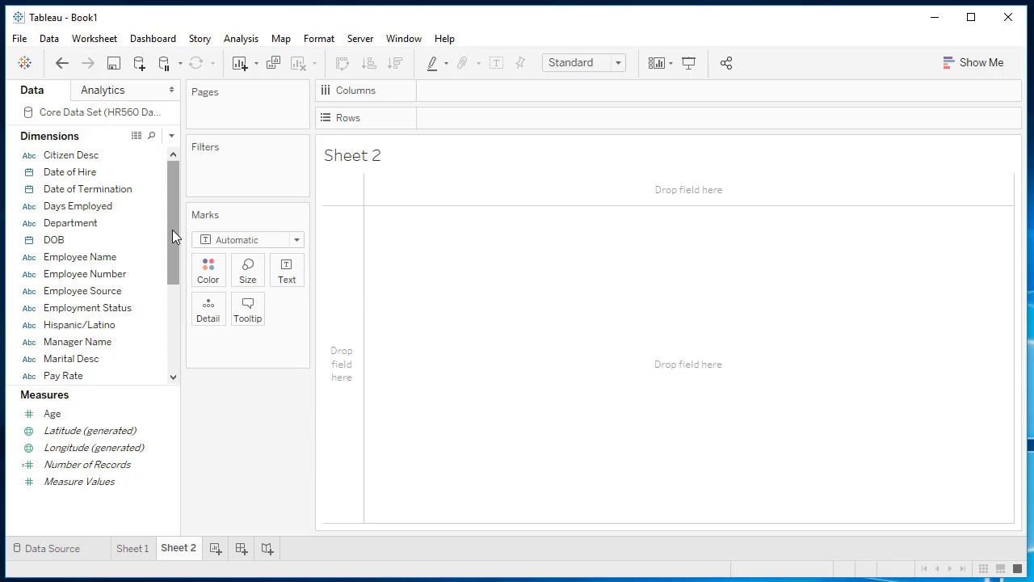
{"action": "mouse_move", "coordinate": [173, 204]}
{"action": "left_mouse_down"}
{"action": "mouse_move", "coordinate": [171, 323]}
{"action": "mouse_move", "coordinate": [178, 188]}
{"action": "left_mouse_up"}
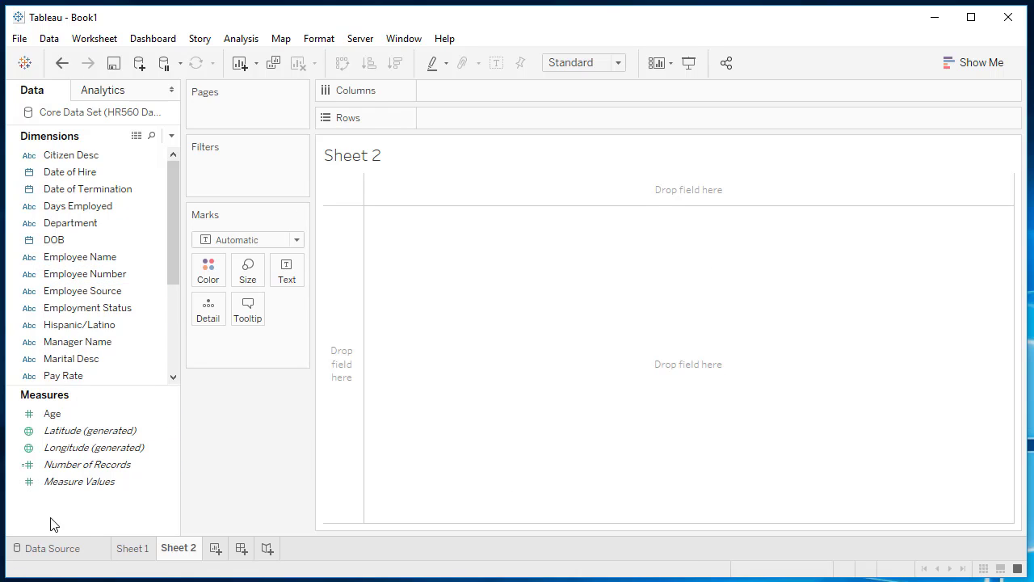
{"action": "double_click", "coordinate": [78, 473]}
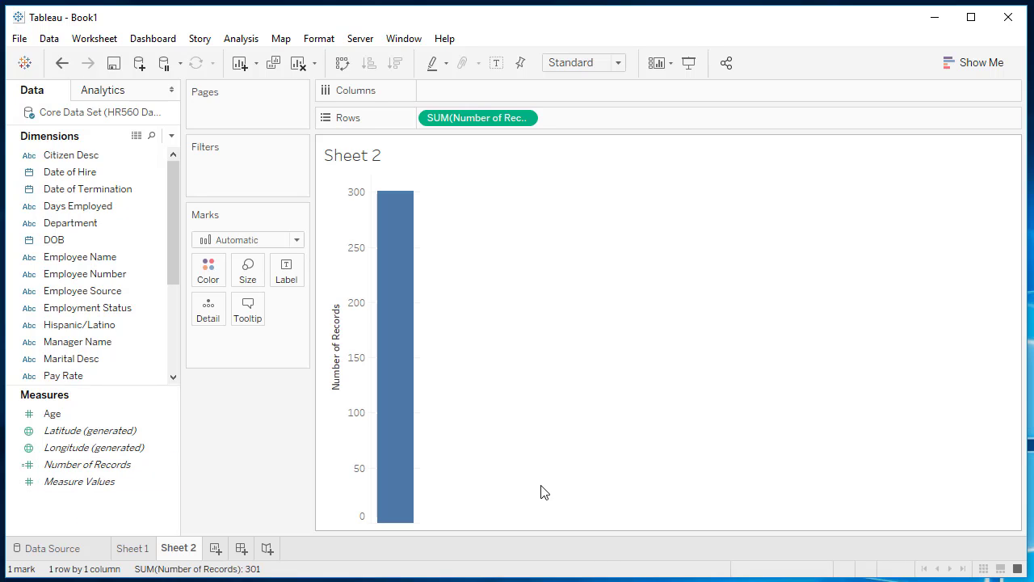
{"action": "mouse_move", "coordinate": [404, 226]}
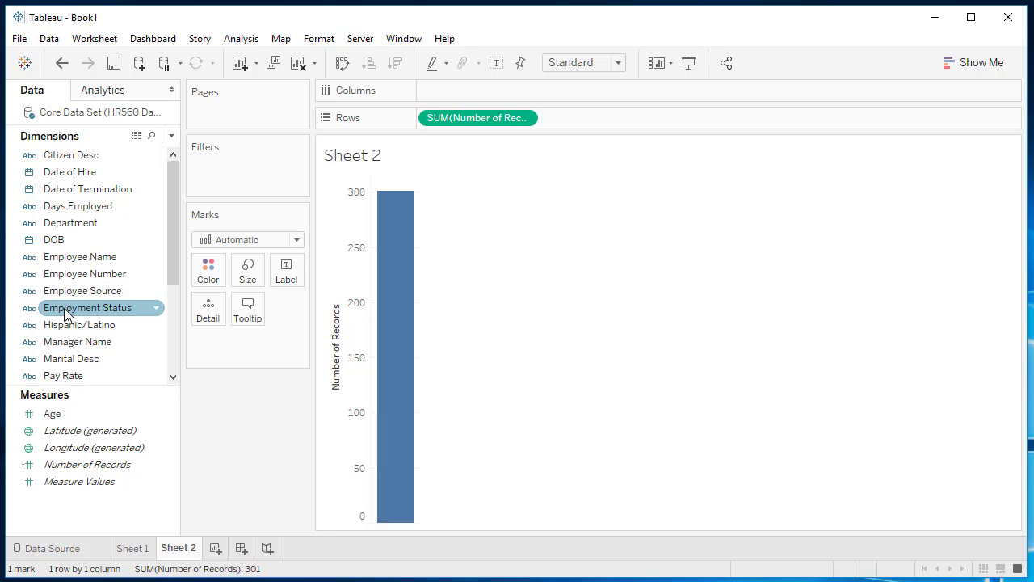
Step: Filter the Number of Records bar on Sheet 2 by Employment Status, keeping only Active
{"action": "left_click_drag", "start_coordinate": [65, 314], "coordinate": [233, 169]}
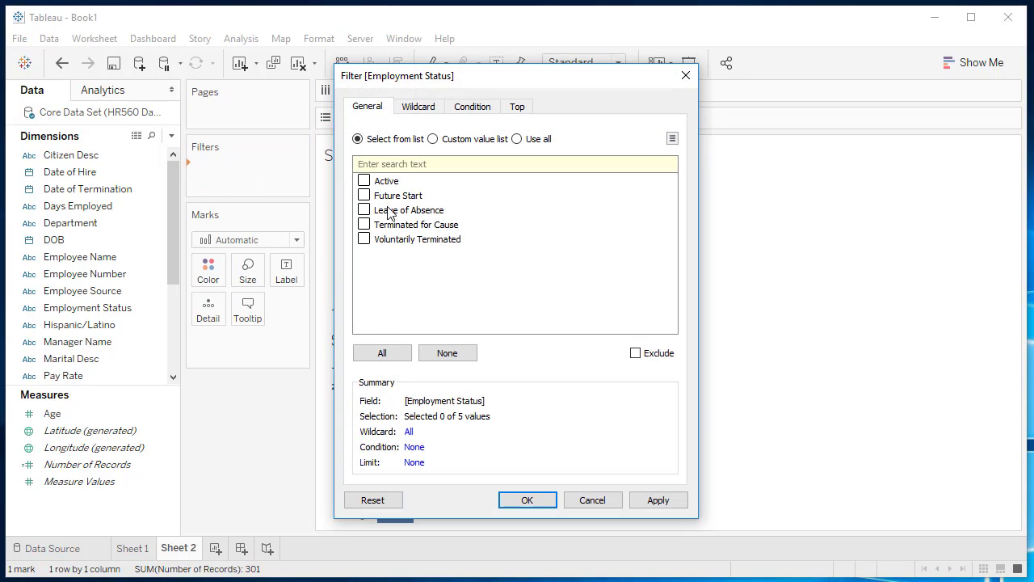
{"action": "left_click", "coordinate": [364, 181]}
{"action": "left_click", "coordinate": [672, 503]}
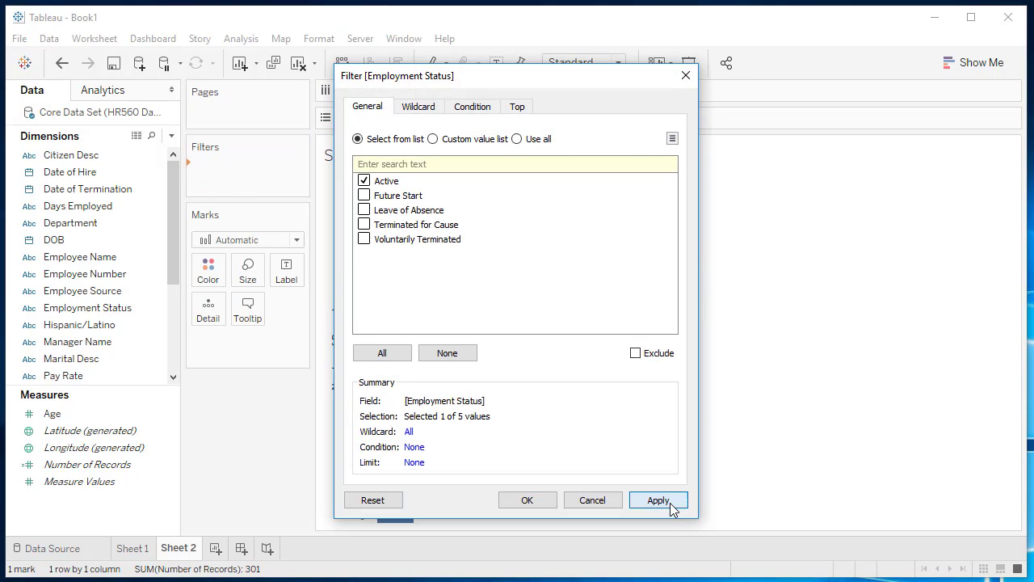
{"action": "left_click", "coordinate": [529, 501]}
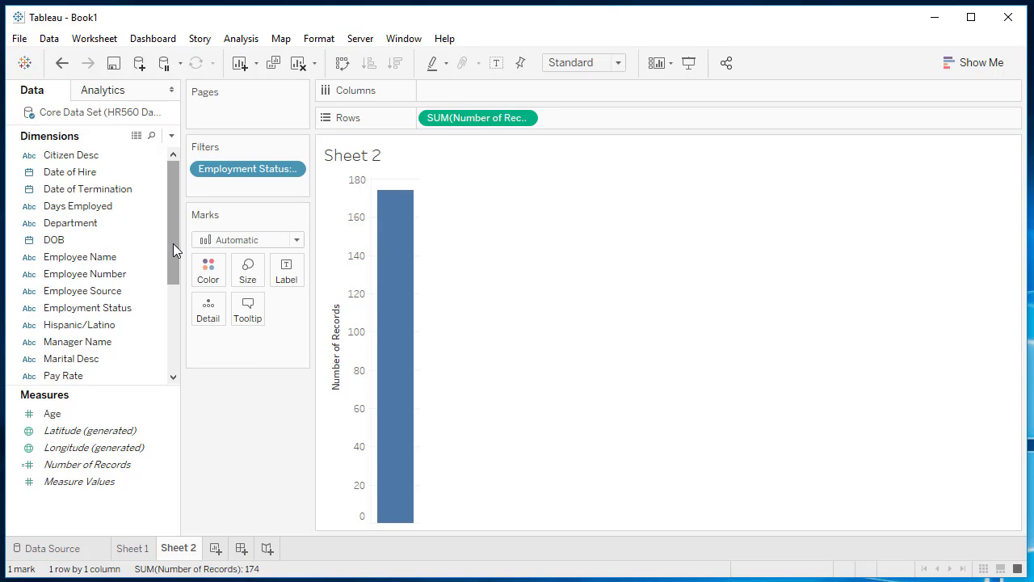
Step: Break down the Number of Records bar by Position across the columns and inspect the Production Technician I bar
{"action": "left_click_drag", "start_coordinate": [173, 243], "coordinate": [170, 341]}
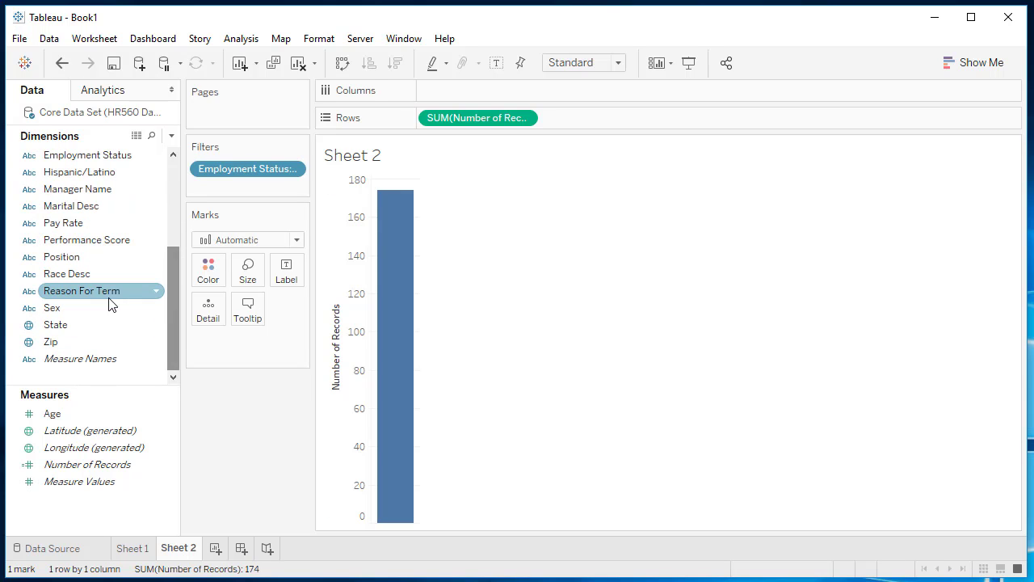
{"action": "double_click", "coordinate": [69, 259]}
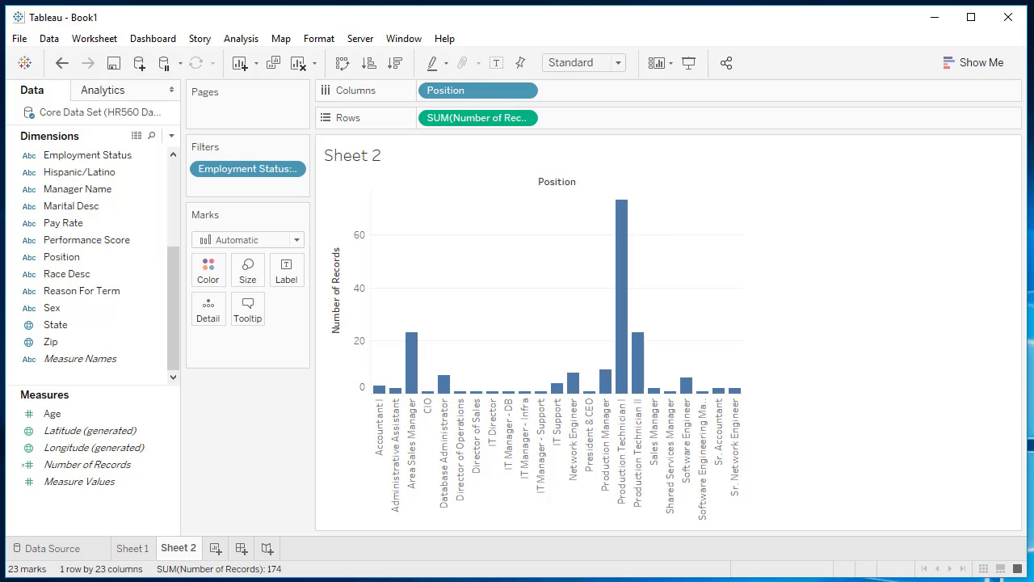
{"action": "mouse_move", "coordinate": [624, 217]}
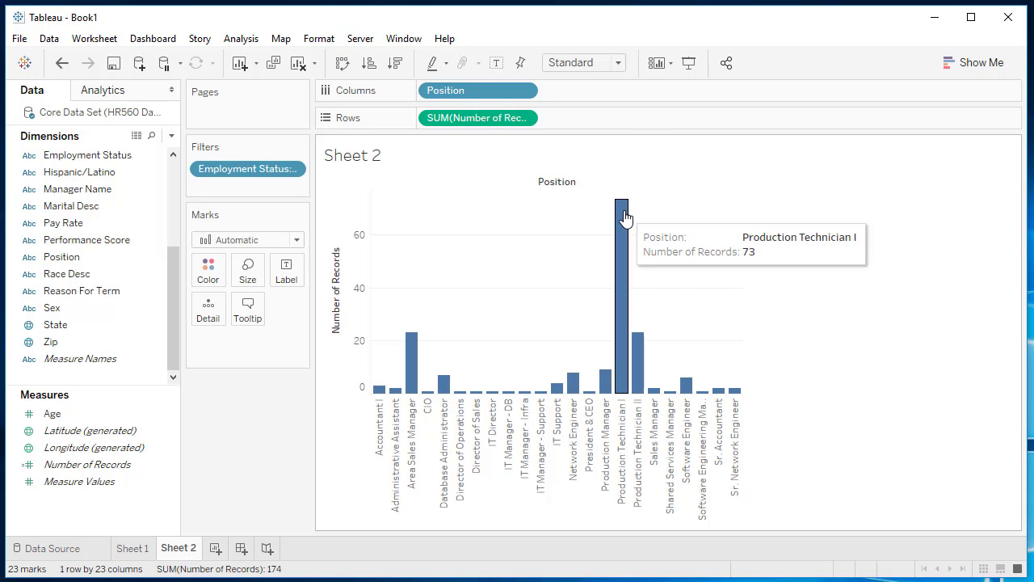
{"action": "mouse_move", "coordinate": [638, 352]}
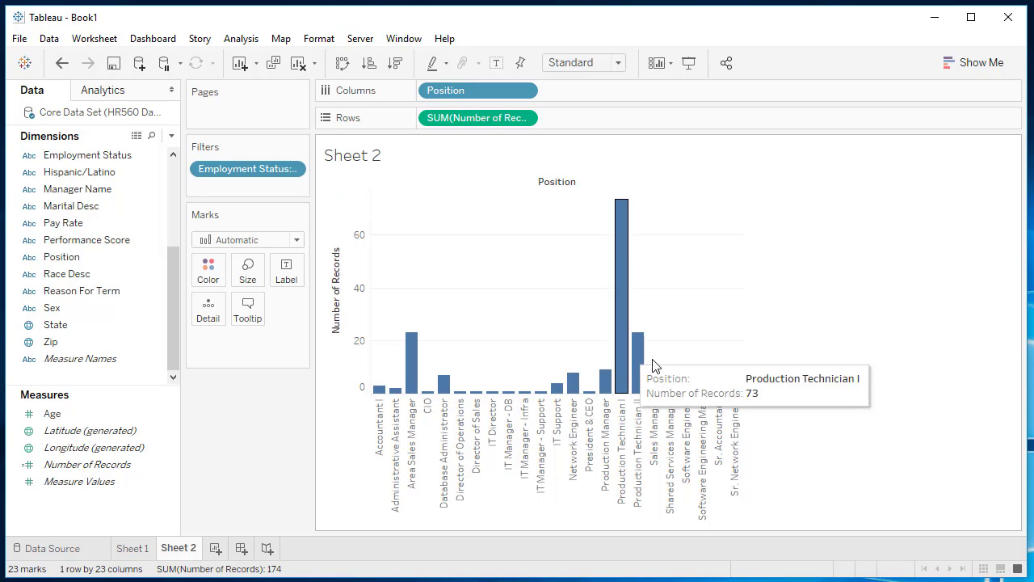
{"action": "mouse_move", "coordinate": [623, 415]}
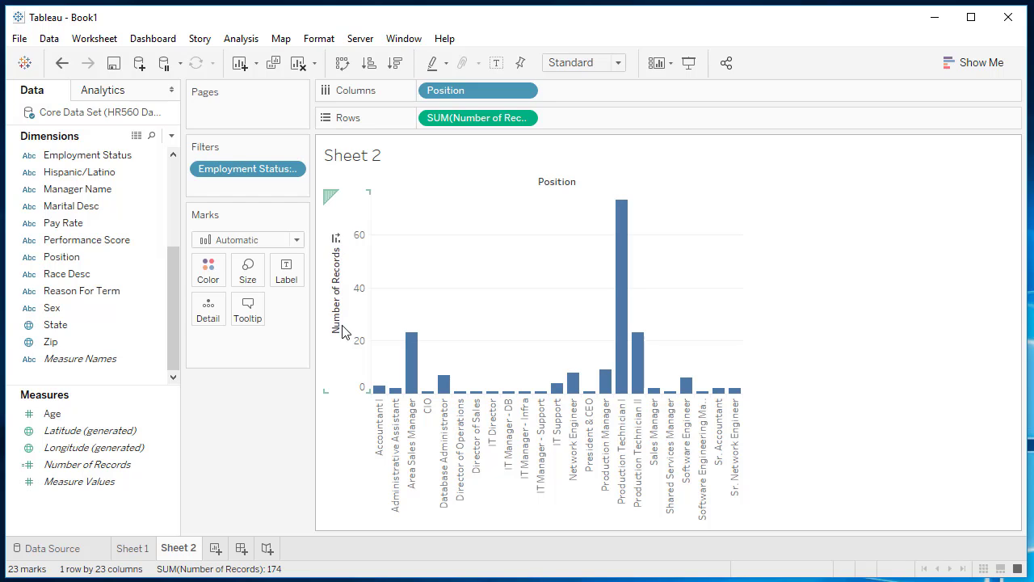
Step: Cycle the position bars twice through descending, ascending and unsorted order by Number of Records
{"action": "left_click", "coordinate": [336, 240]}
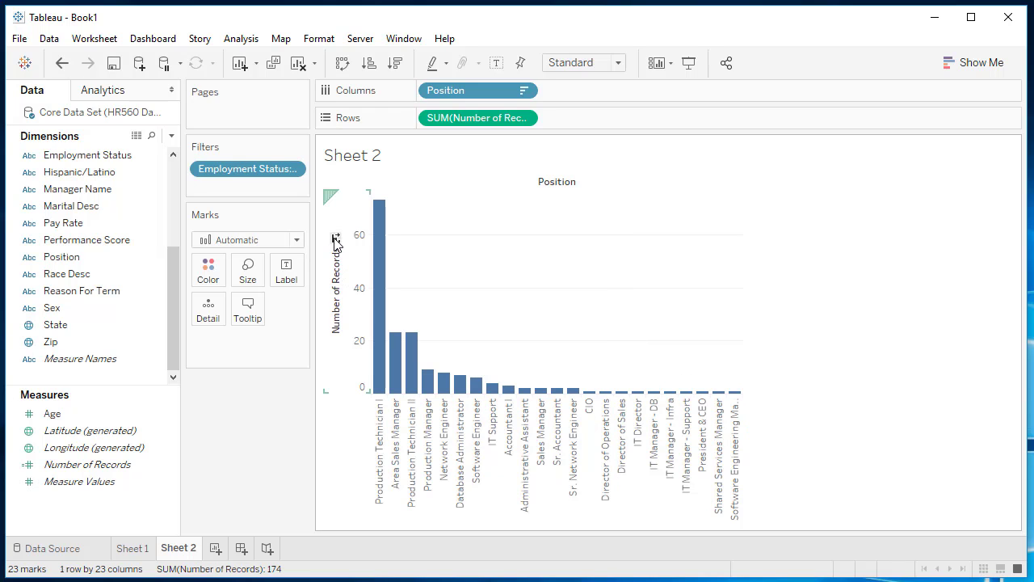
{"action": "left_click", "coordinate": [336, 240]}
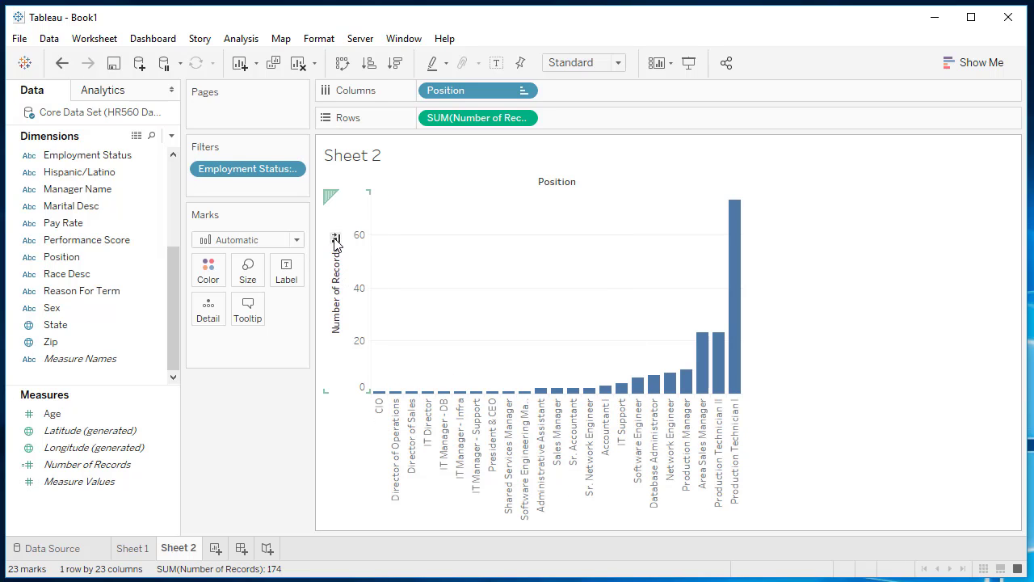
{"action": "left_click", "coordinate": [336, 241]}
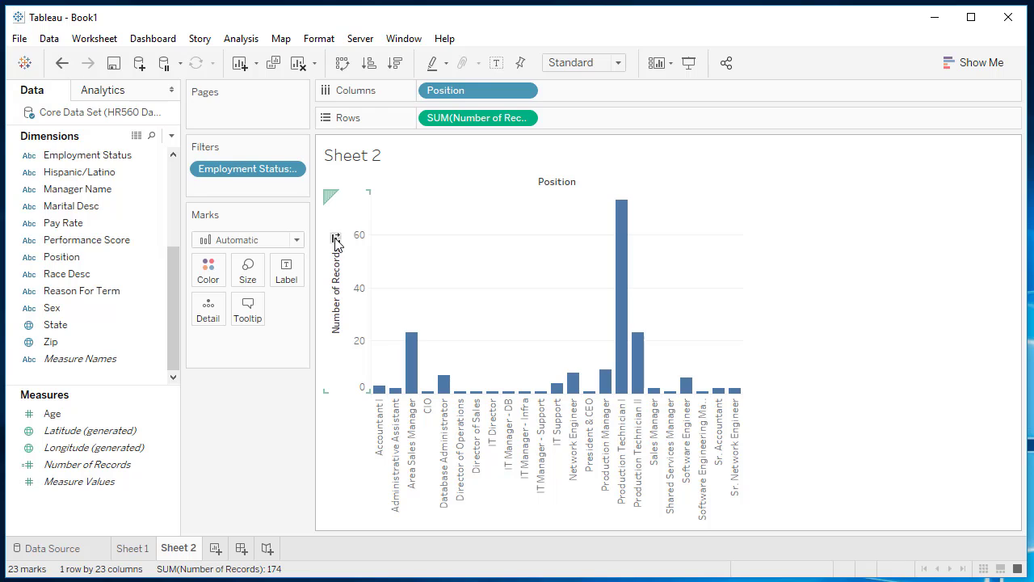
{"action": "left_click", "coordinate": [336, 240]}
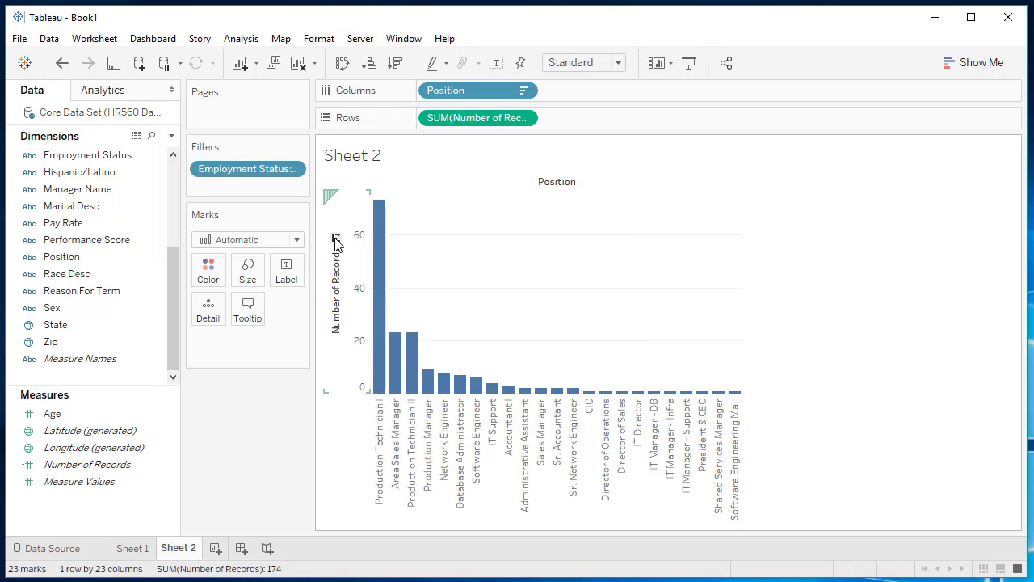
{"action": "left_click", "coordinate": [336, 240]}
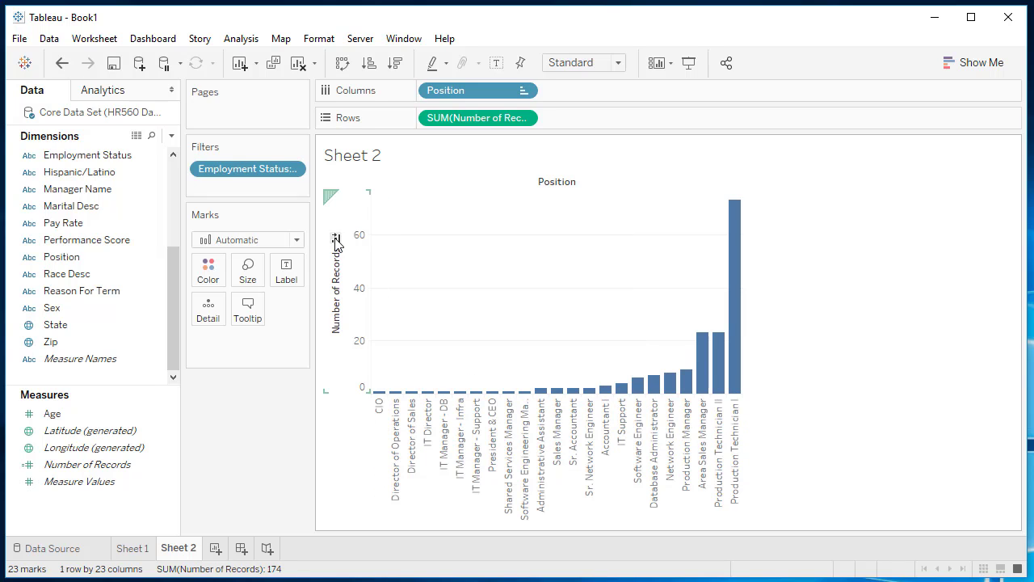
{"action": "left_click", "coordinate": [336, 241]}
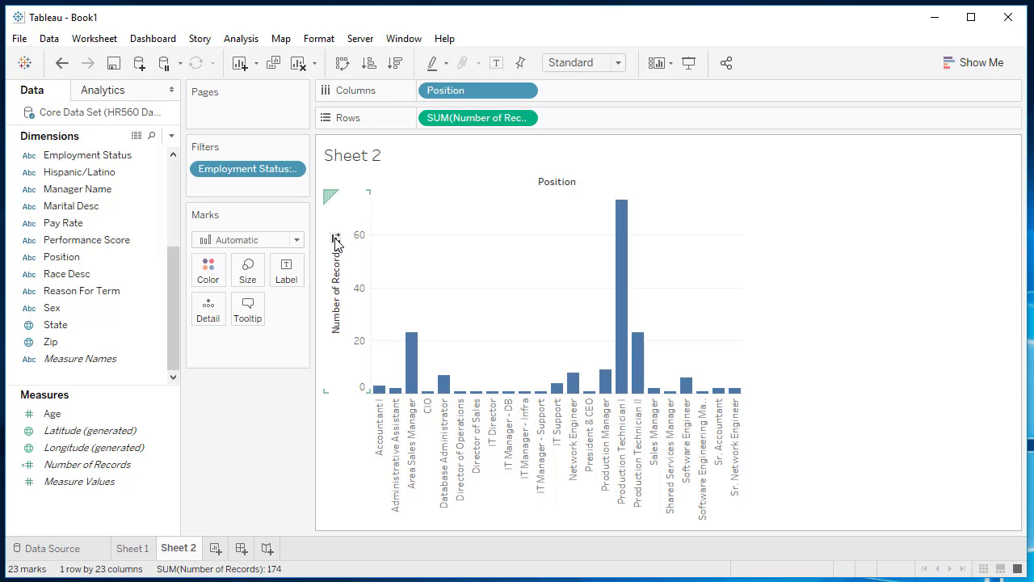
Step: Sort the position bars in descending order by Number of Records and examine the ranking from most to least common positions
{"action": "left_click", "coordinate": [336, 241]}
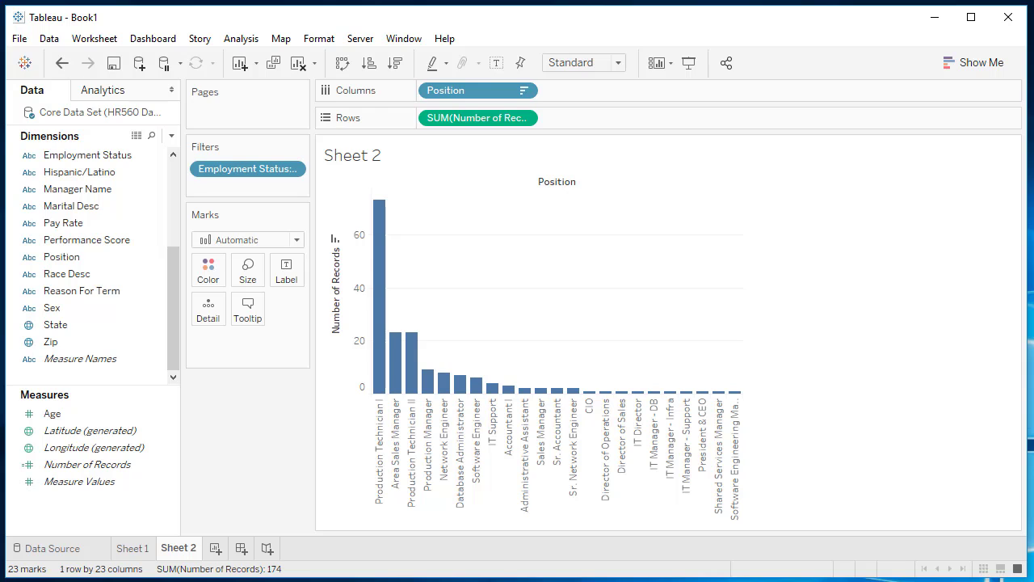
{"action": "left_click", "coordinate": [381, 494]}
{"action": "mouse_move", "coordinate": [591, 397]}
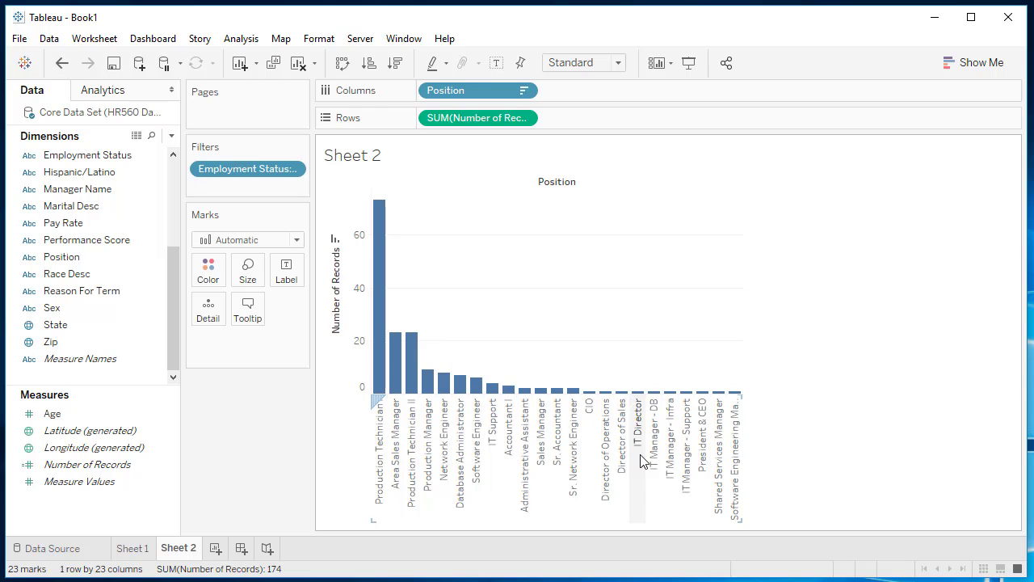
{"action": "mouse_move", "coordinate": [445, 383]}
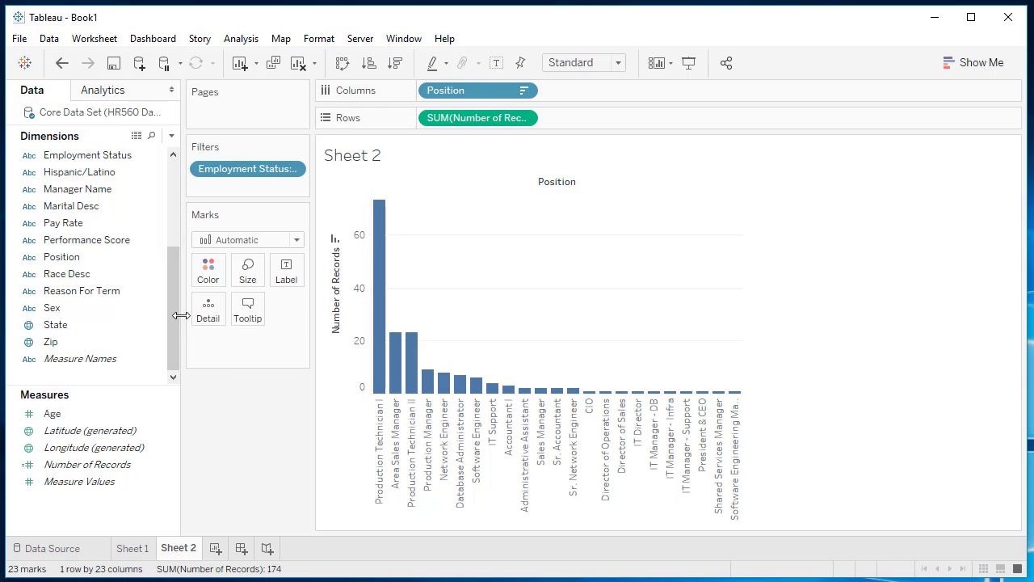
Step: Group the position bars by Department by placing that dimension ahead of Position in the columns
{"action": "left_click_drag", "start_coordinate": [177, 324], "coordinate": [174, 217]}
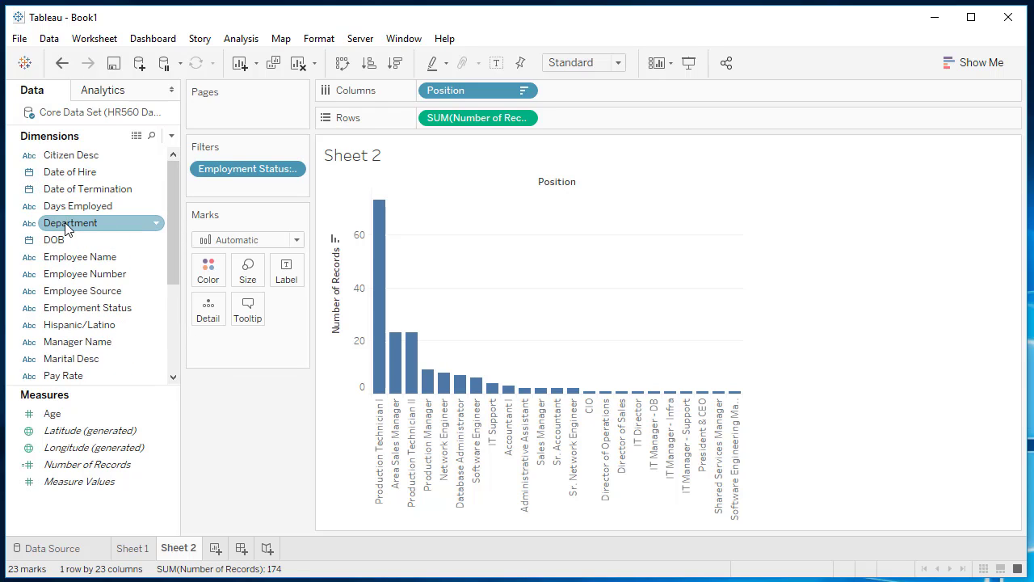
{"action": "left_click_drag", "start_coordinate": [59, 230], "coordinate": [422, 94]}
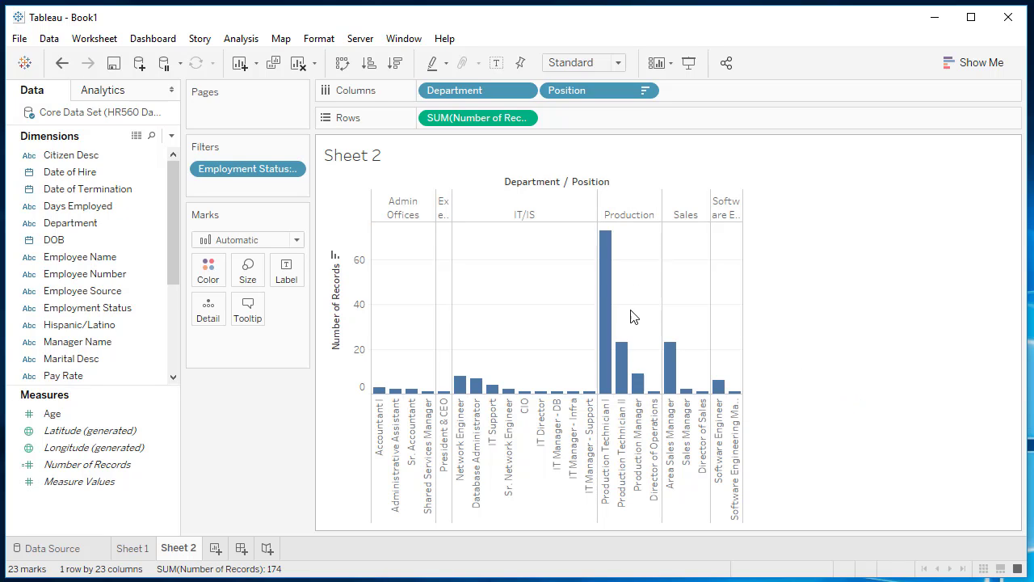
{"action": "mouse_move", "coordinate": [612, 352]}
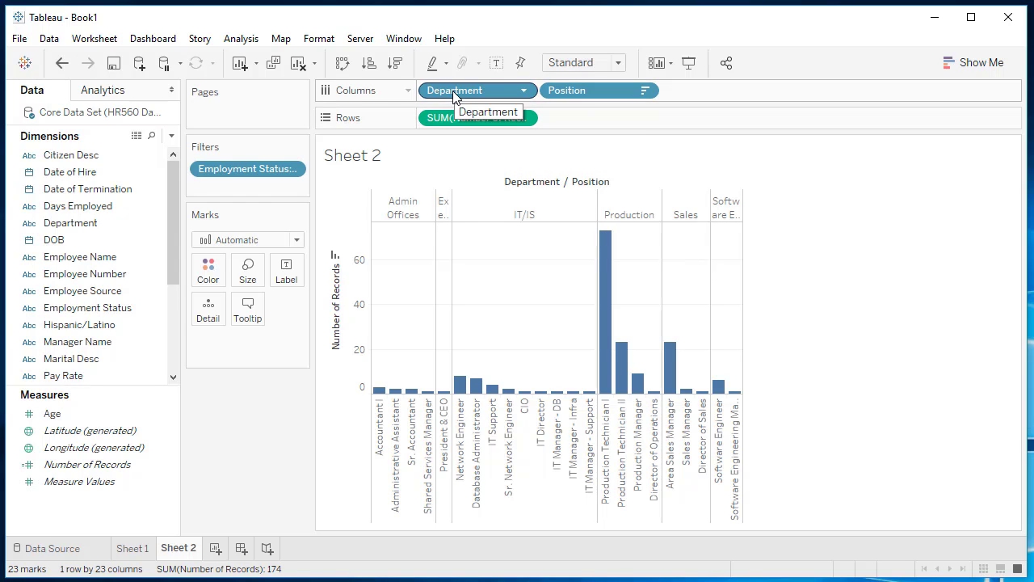
Step: Try Department nested after Position in the columns, and undo the reordering
{"action": "left_click_drag", "start_coordinate": [454, 93], "coordinate": [679, 91]}
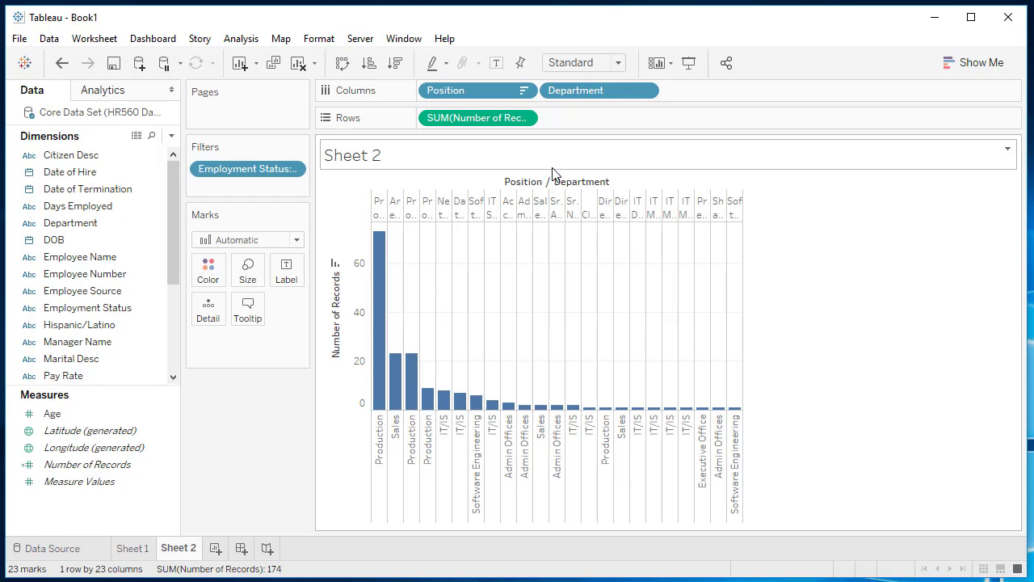
{"action": "left_click", "coordinate": [62, 64]}
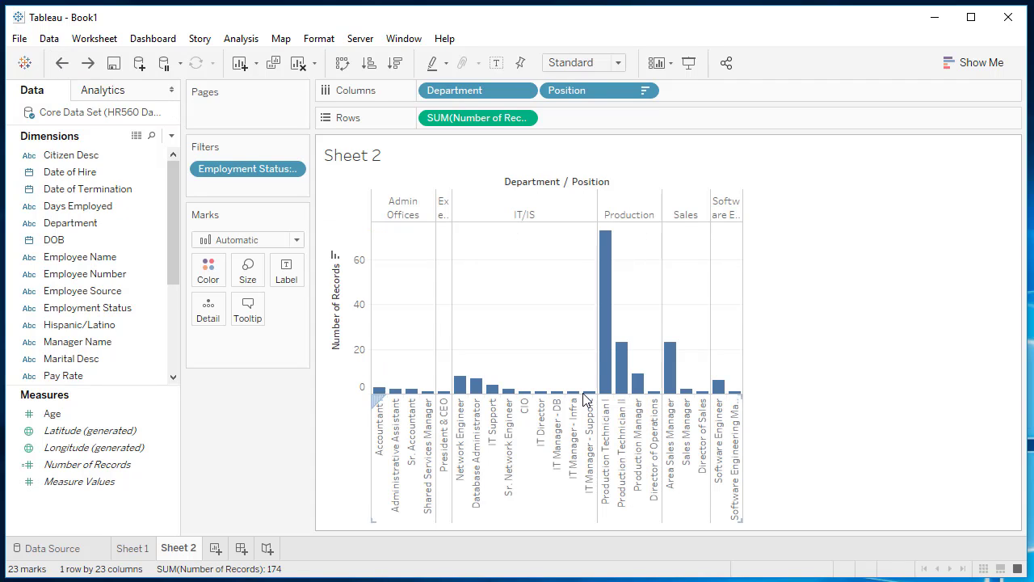